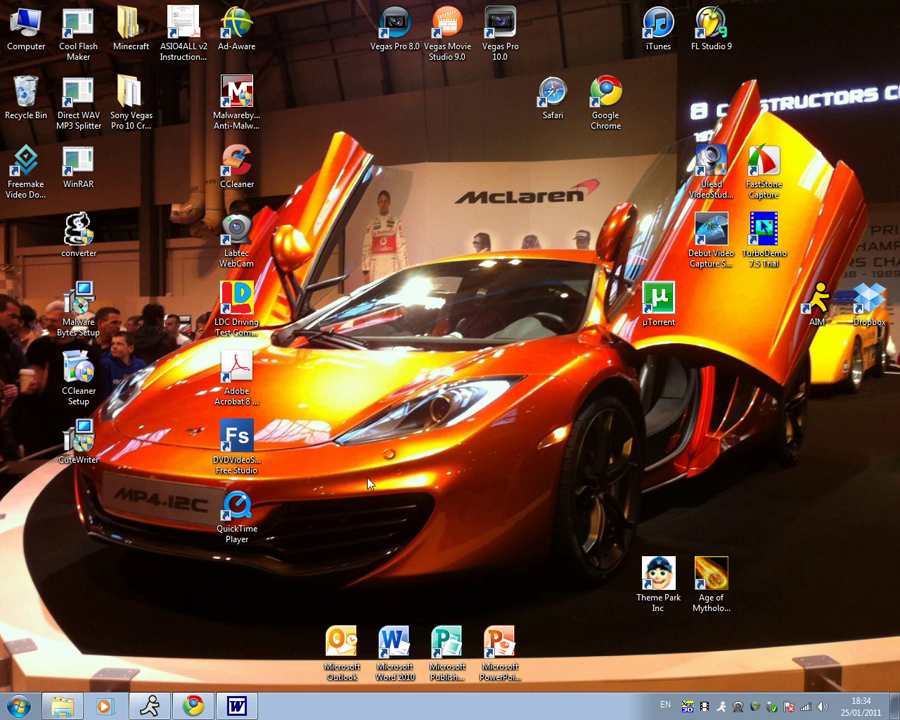
- Launch Word 2010 from its desktop shortcut to get a blank Document1
double_click(394, 642)
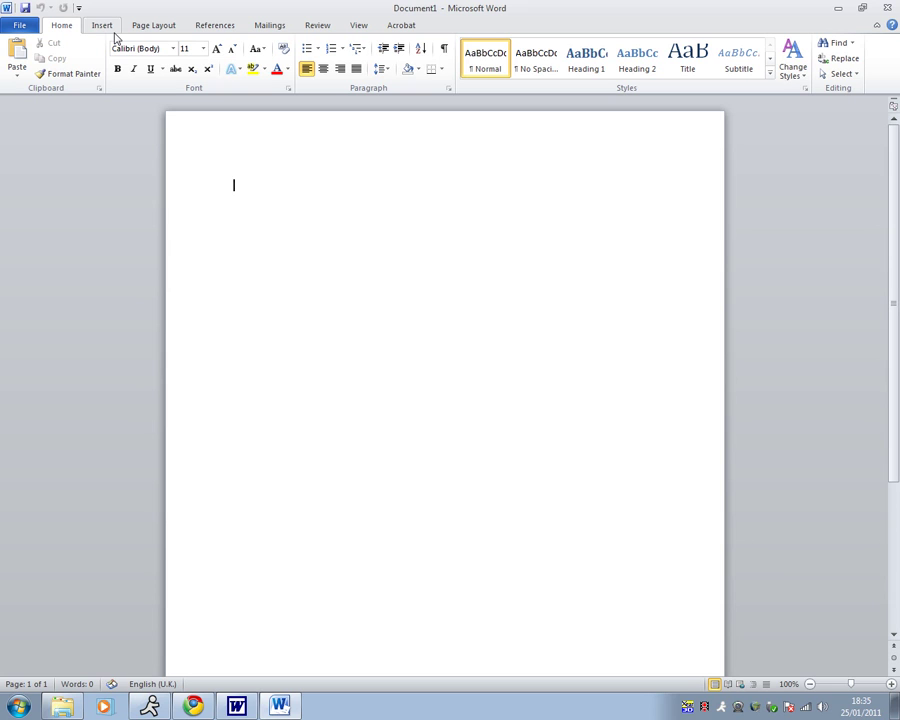
- Switch the page to landscape orientation and set a black page colour
click(145, 25)
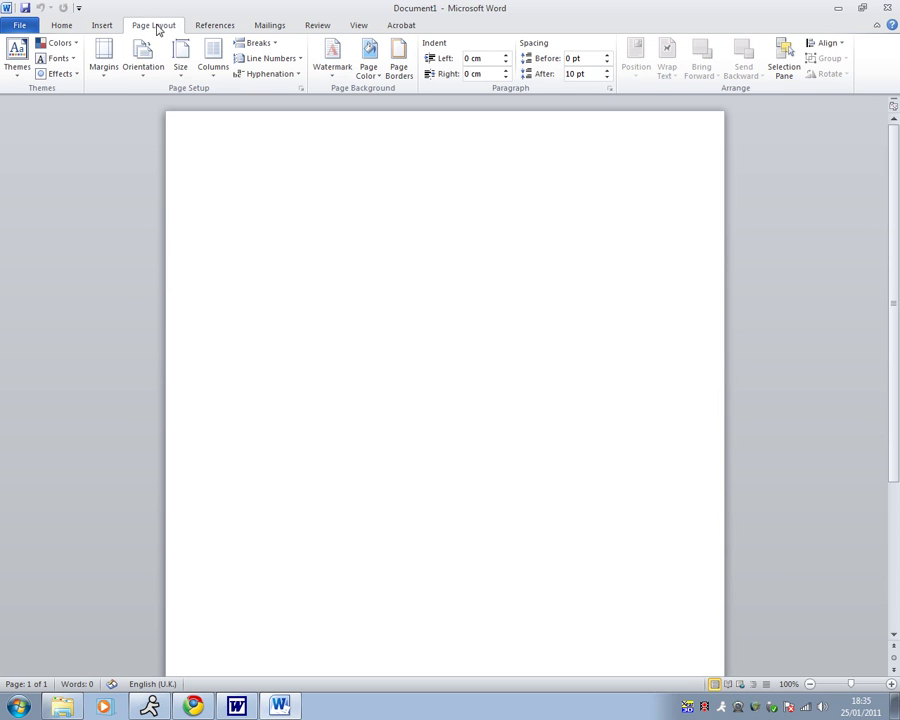
click(141, 76)
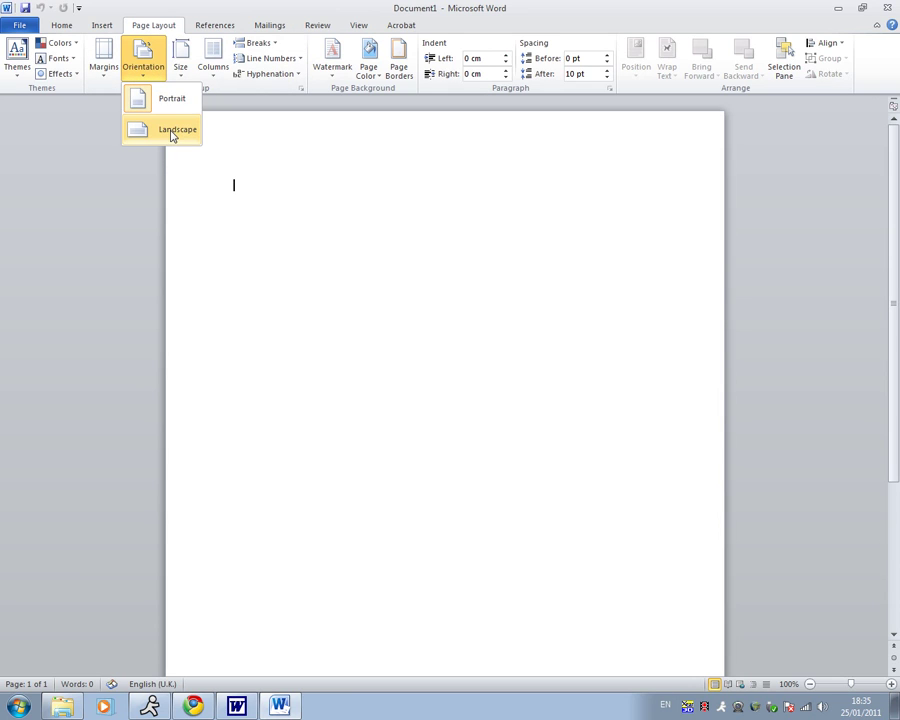
click(173, 136)
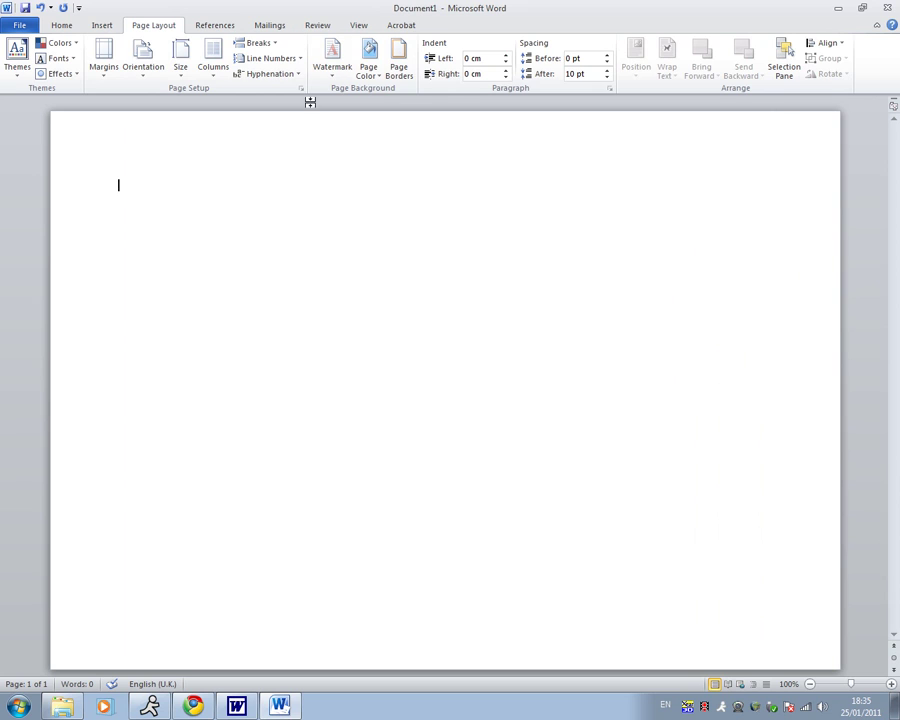
click(369, 62)
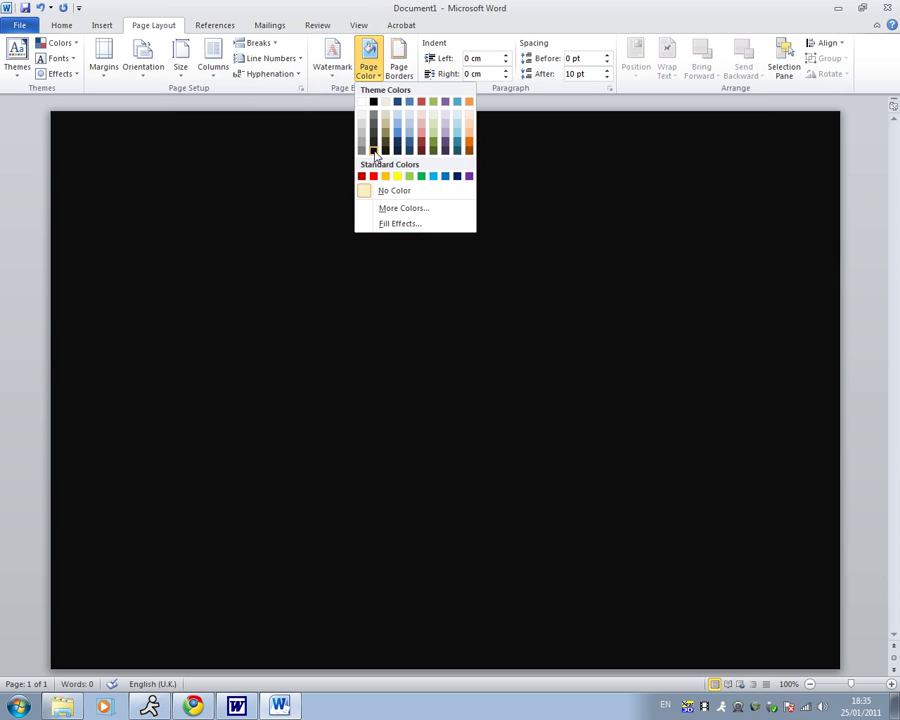
click(375, 153)
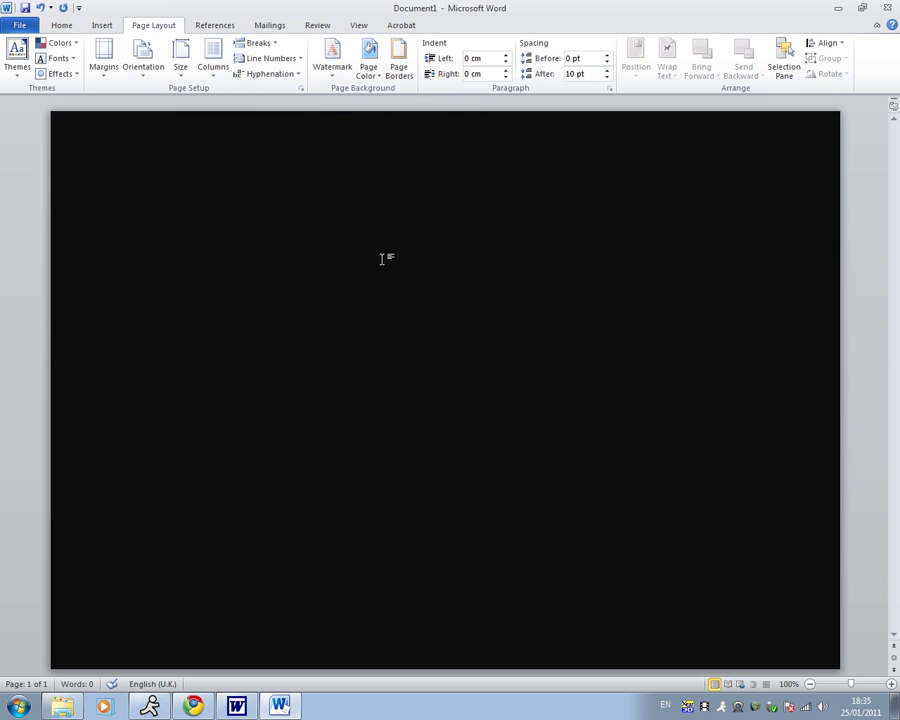
- Draw a smiley face at the page's lower-left and give it a light pink gradient style
click(105, 26)
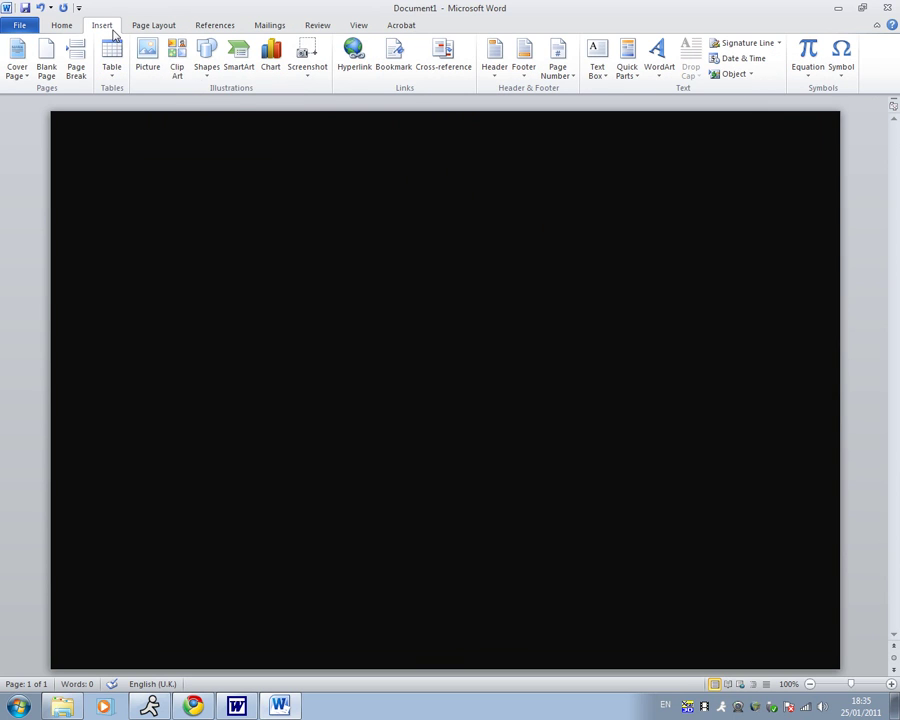
click(206, 78)
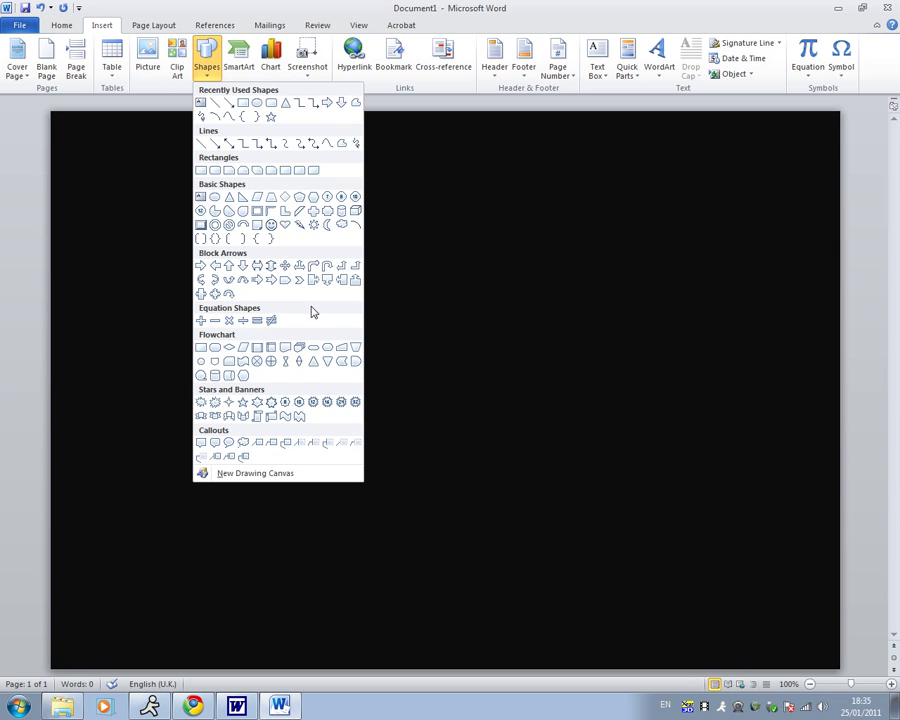
click(271, 225)
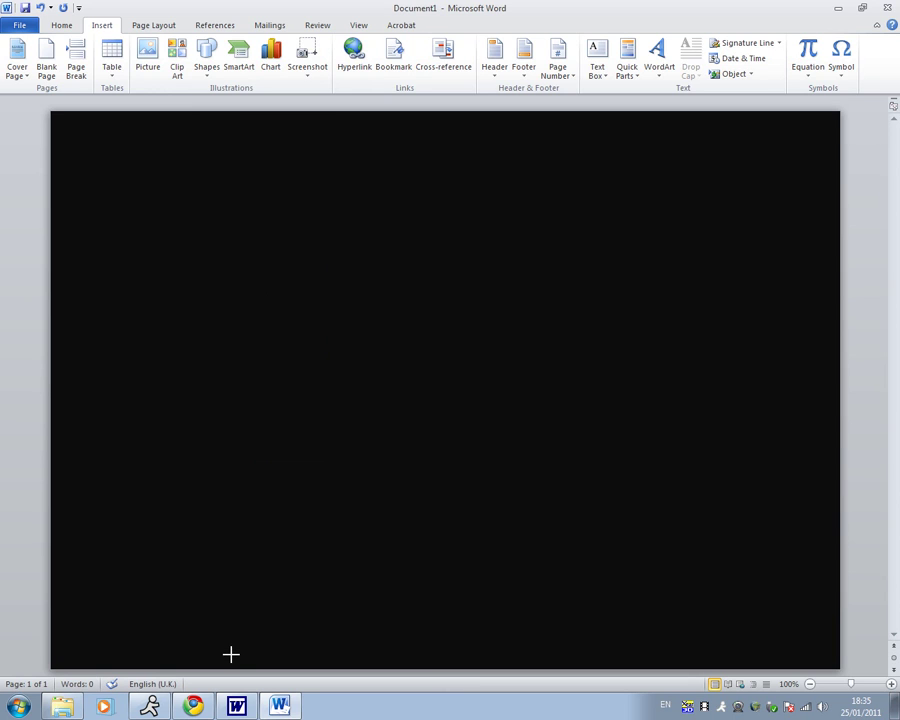
drag(231, 654, 91, 512)
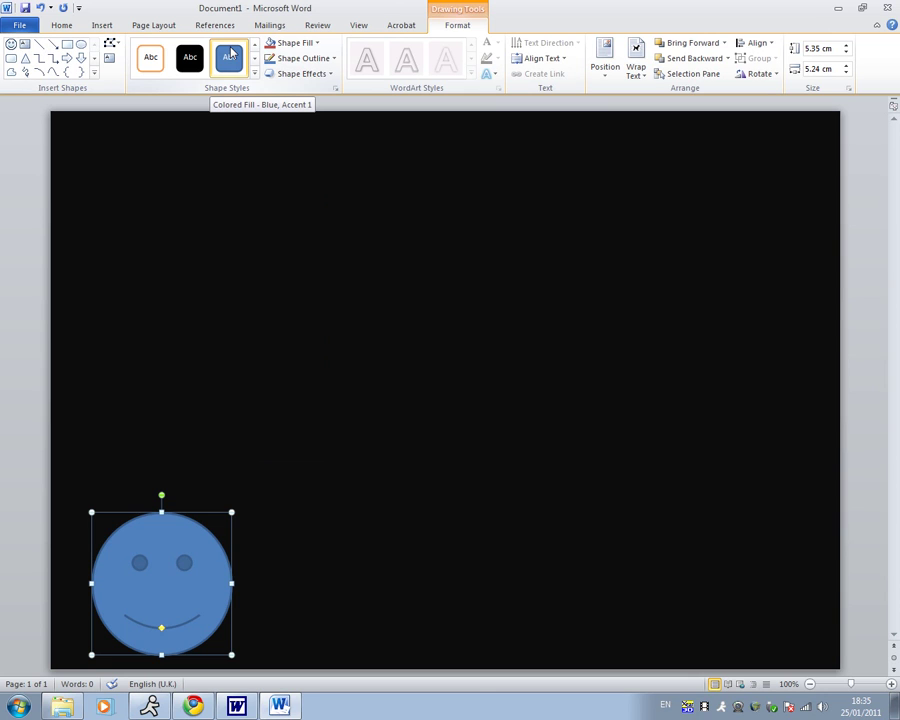
click(254, 74)
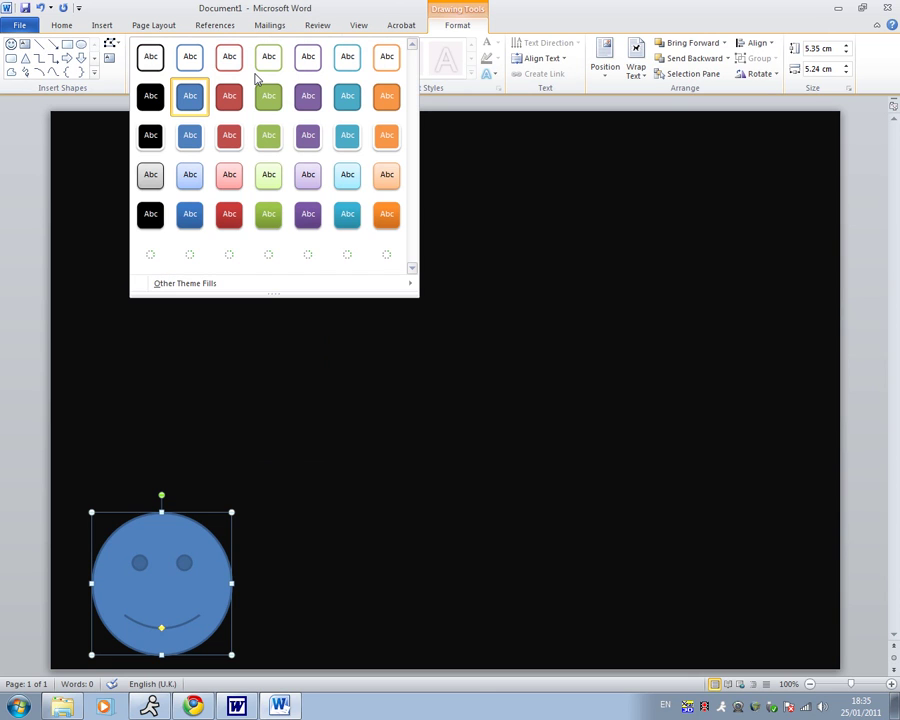
click(230, 180)
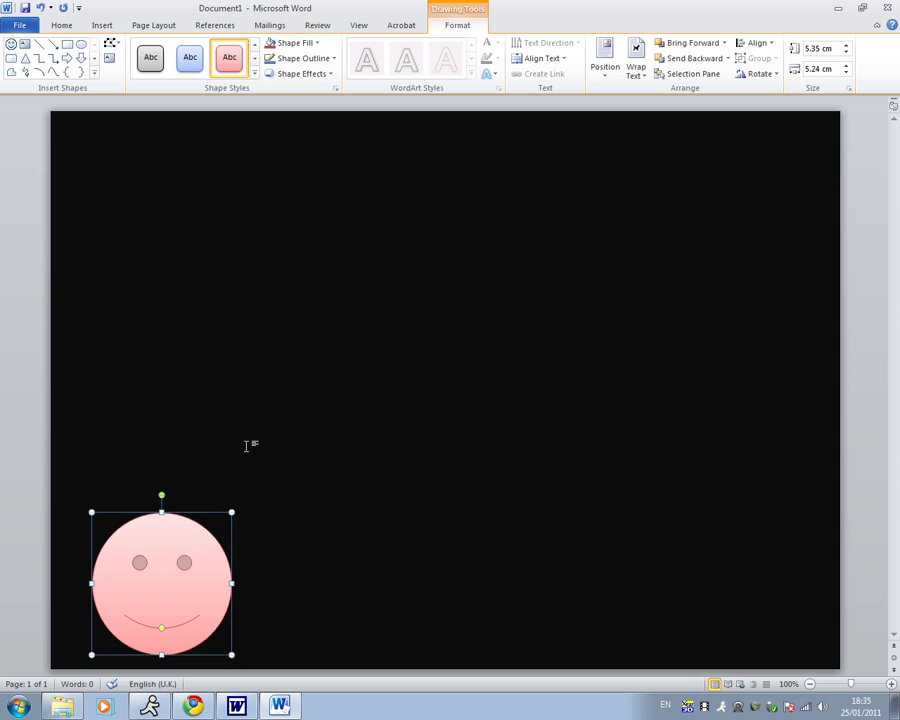
- Add the text 'HI' inside the smiley face
right_click(186, 584)
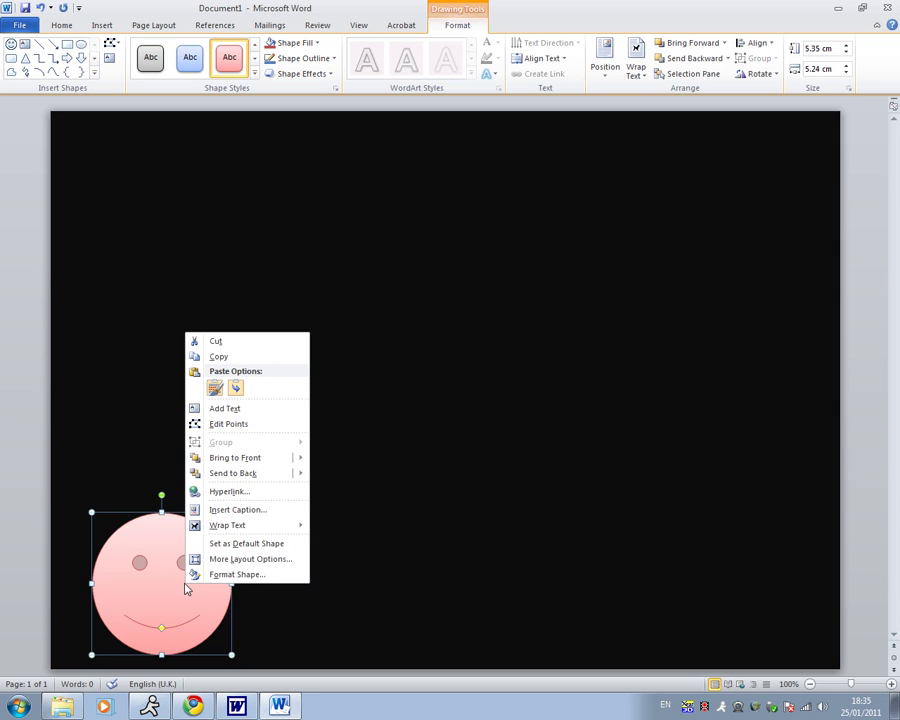
click(238, 408)
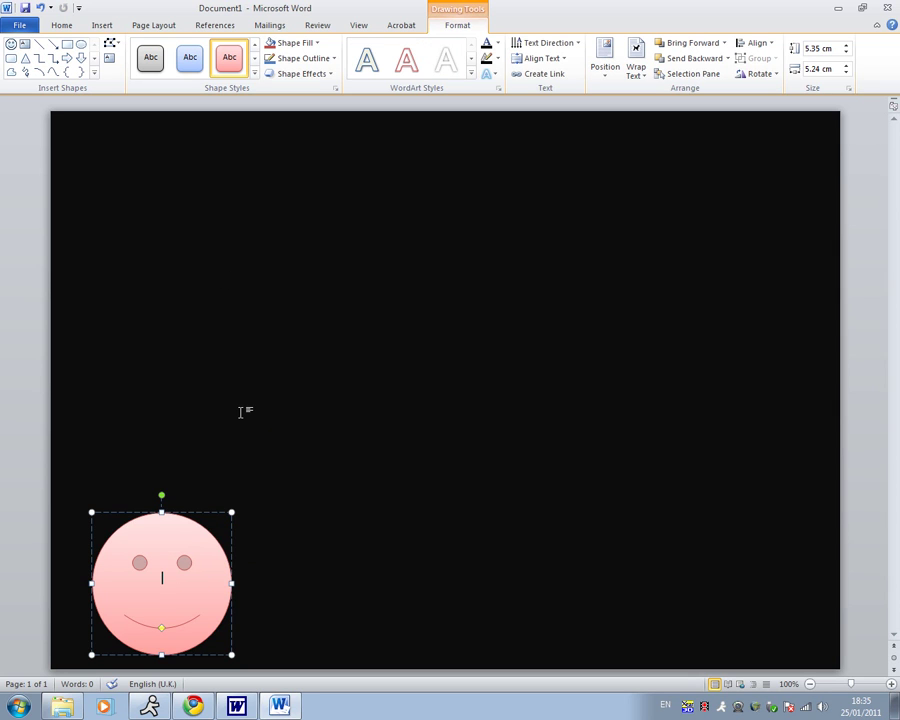
text(HI)
click(268, 383)
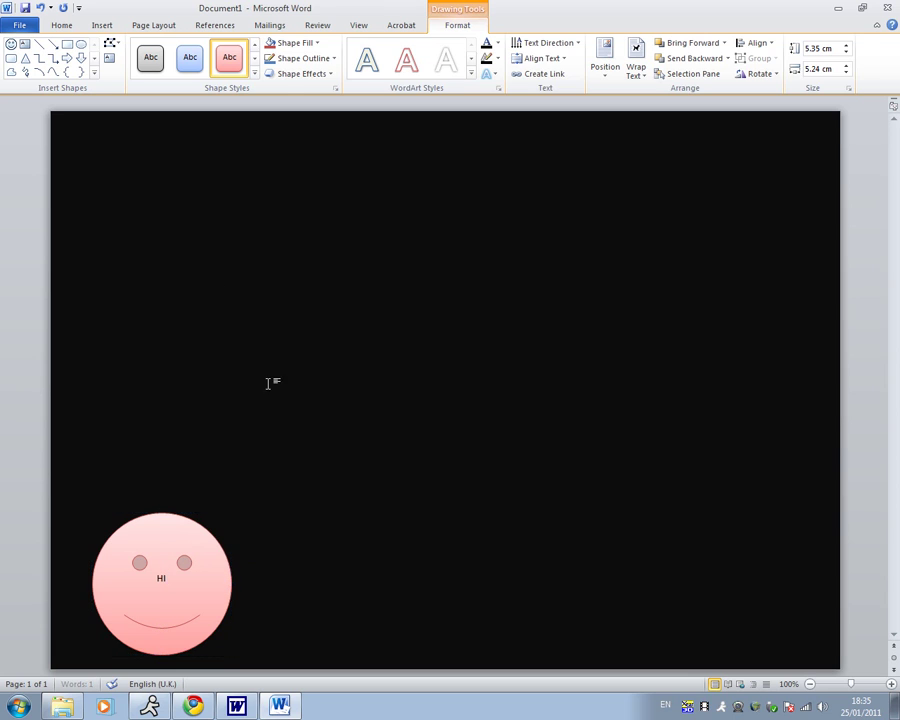
click(208, 566)
- Change the smiley's text wrapping while keeping it at the bottom-left of the page
click(459, 24)
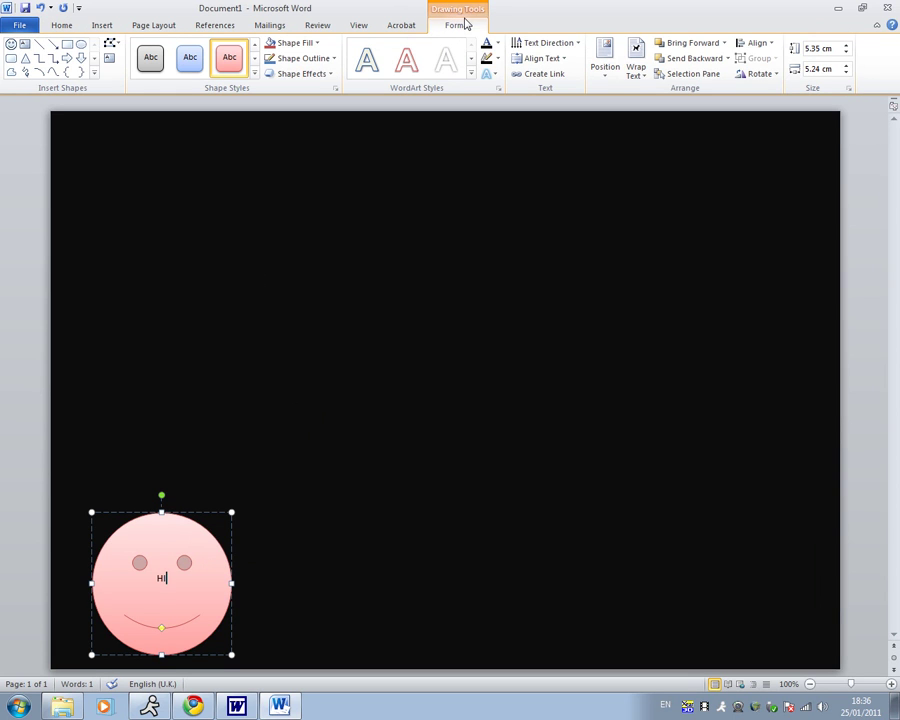
click(636, 56)
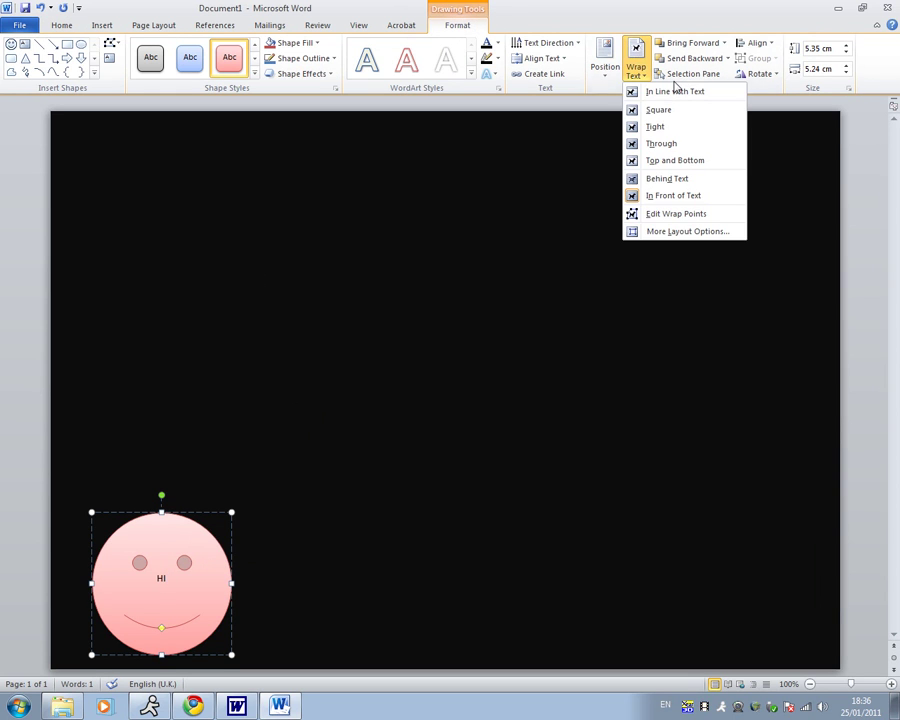
click(680, 145)
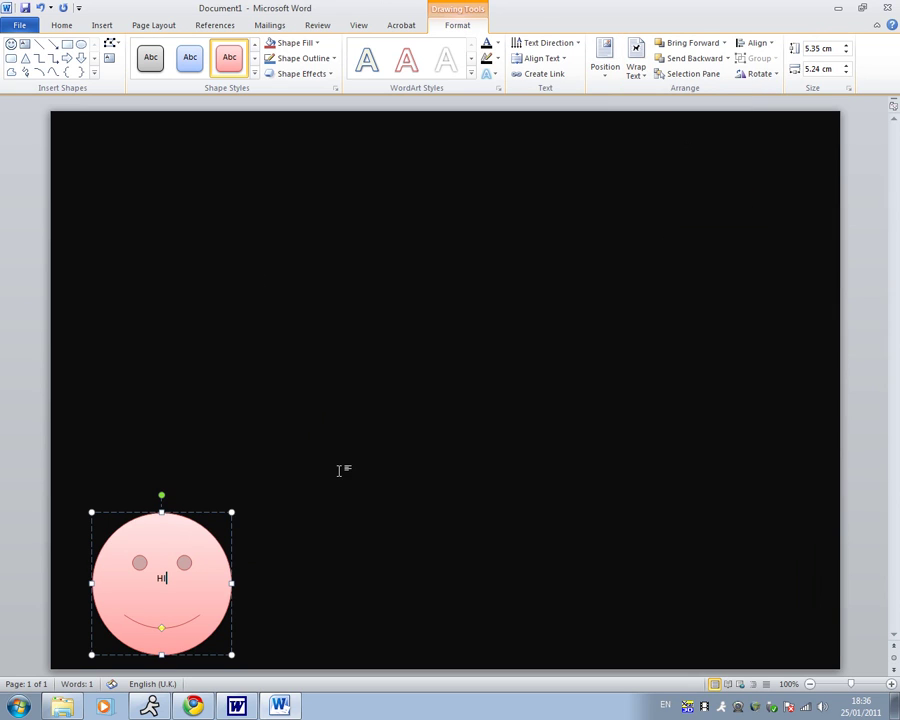
key(Escape)
key(ctrl+z)
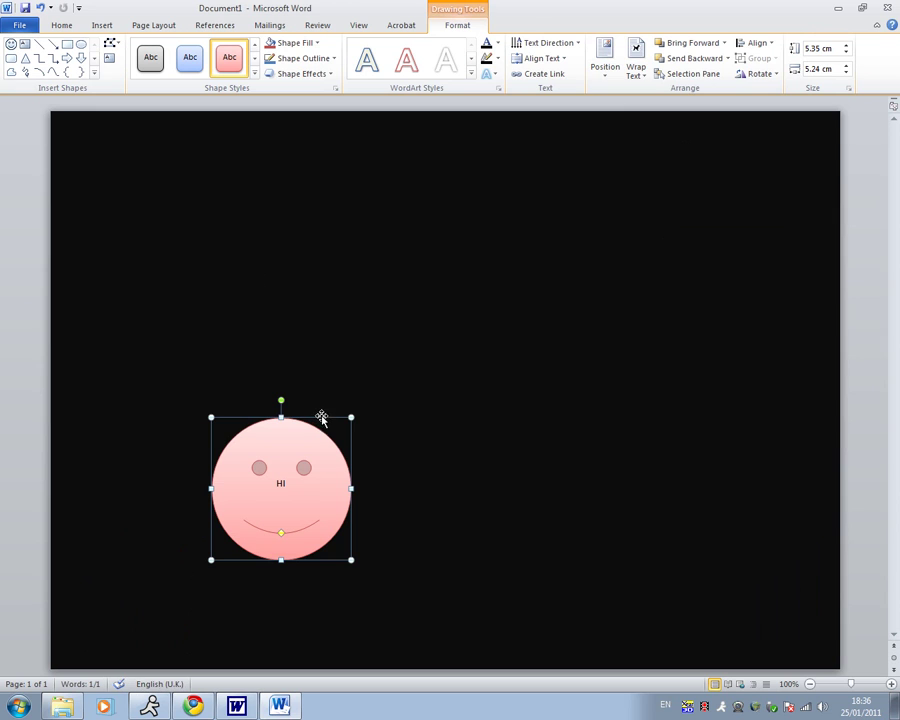
key(ctrl+y)
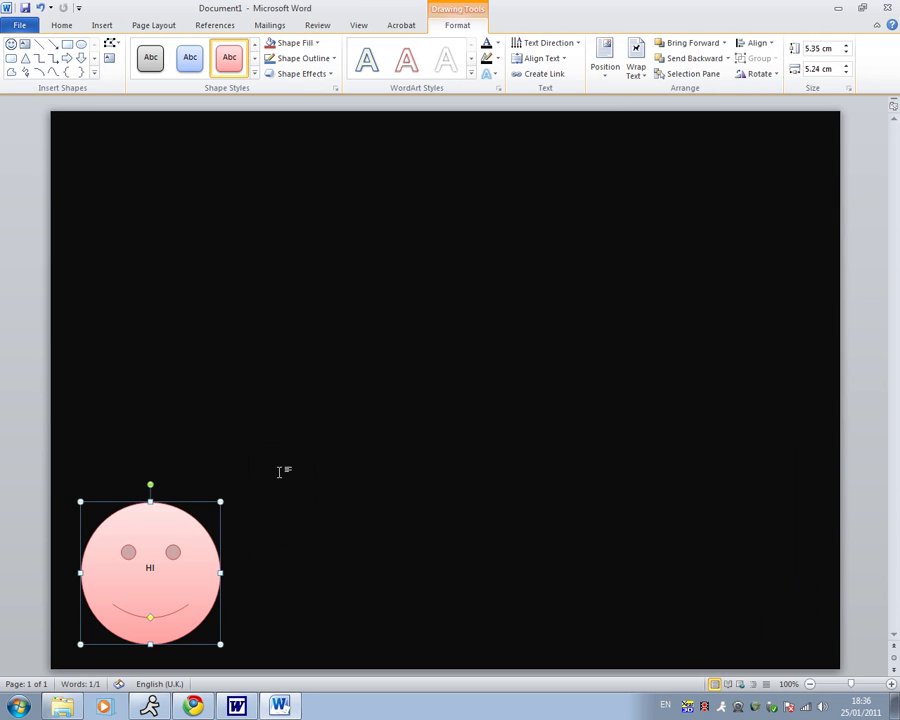
click(324, 428)
- Draw a long right block arrow across the top of the page and style it light blue
click(106, 26)
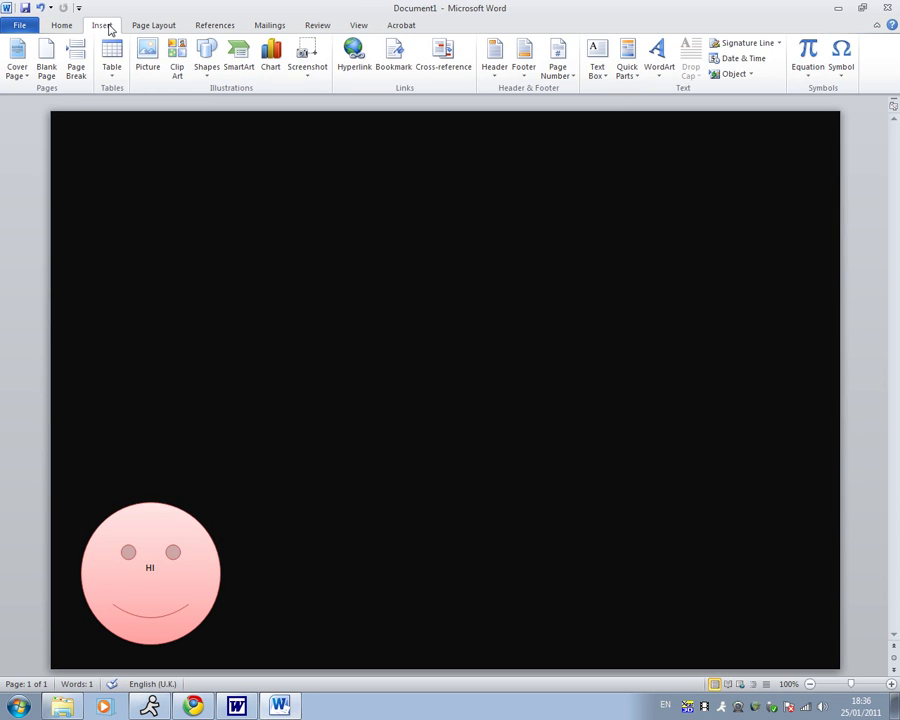
click(216, 70)
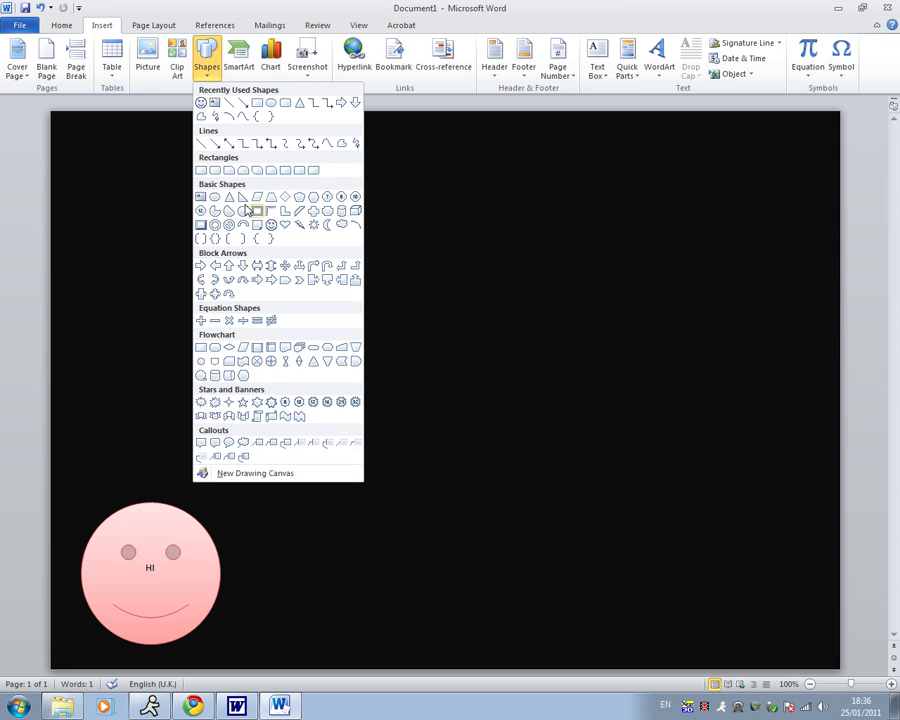
click(202, 267)
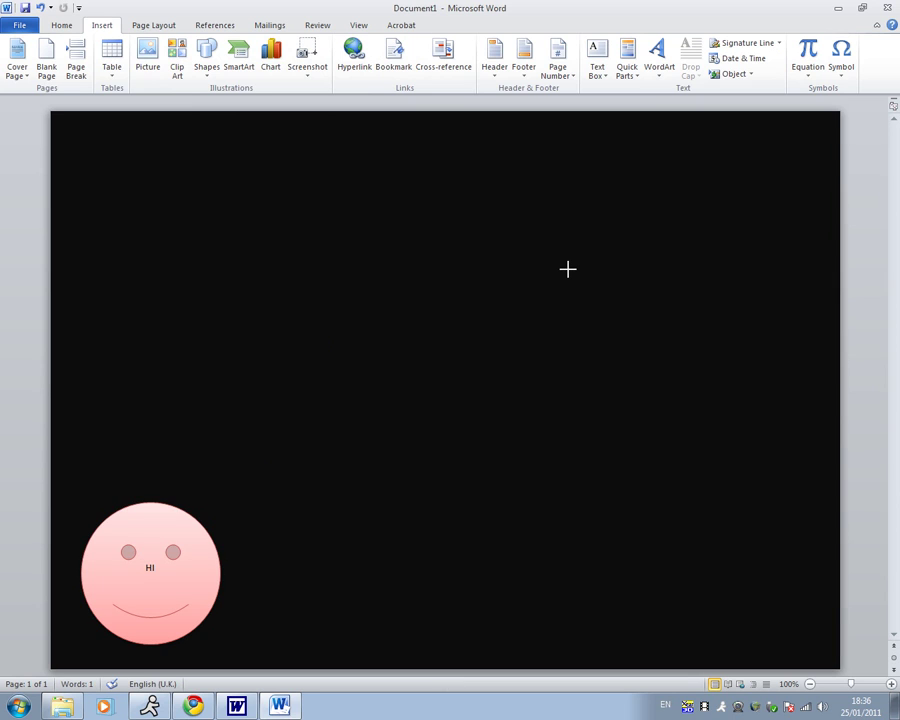
drag(589, 260, 93, 158)
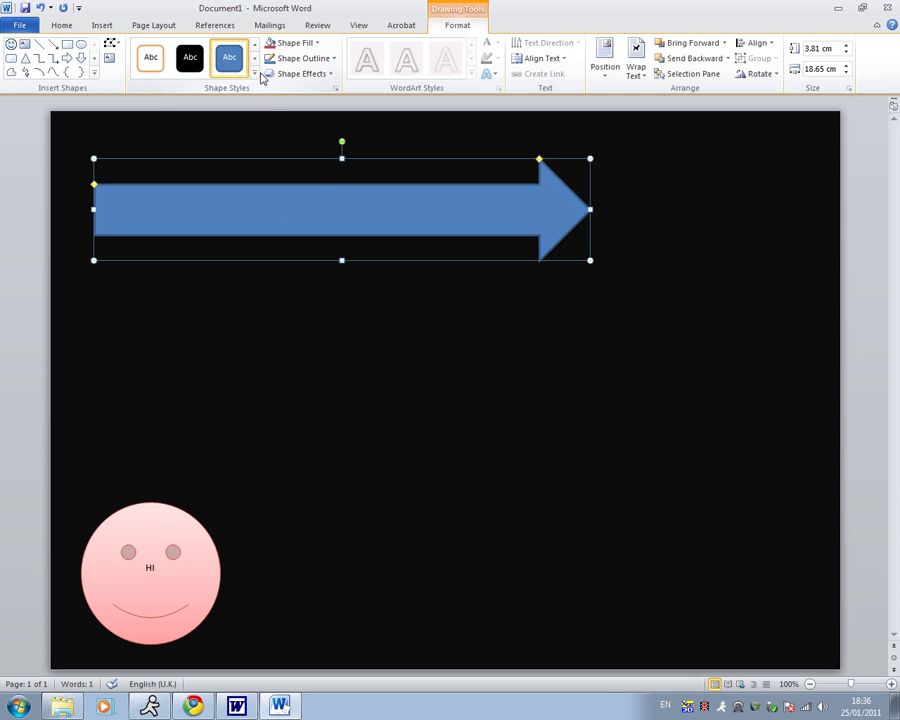
click(254, 73)
click(307, 185)
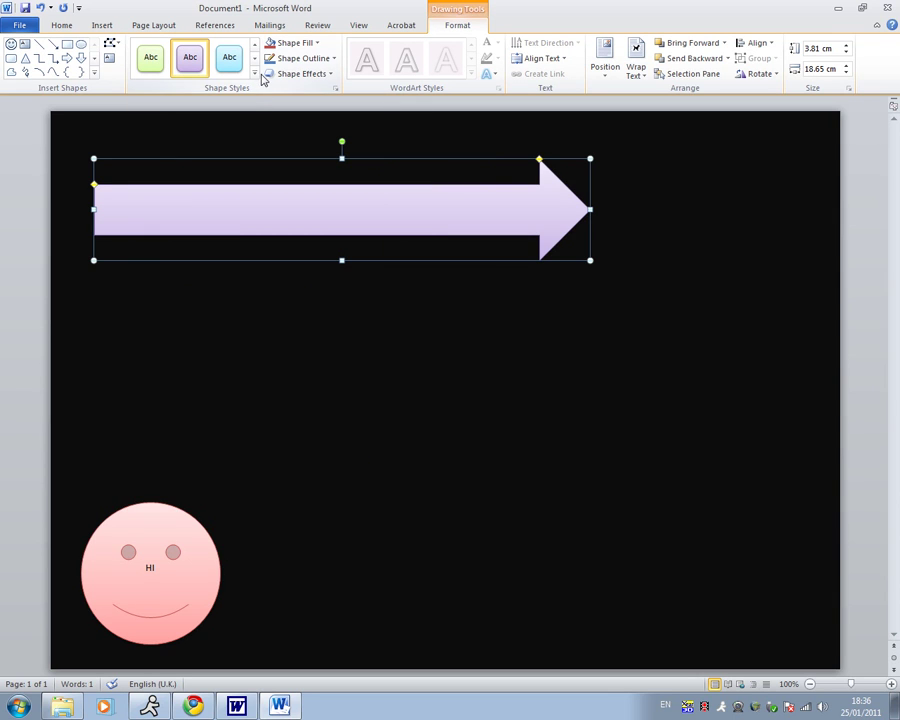
click(229, 57)
click(352, 384)
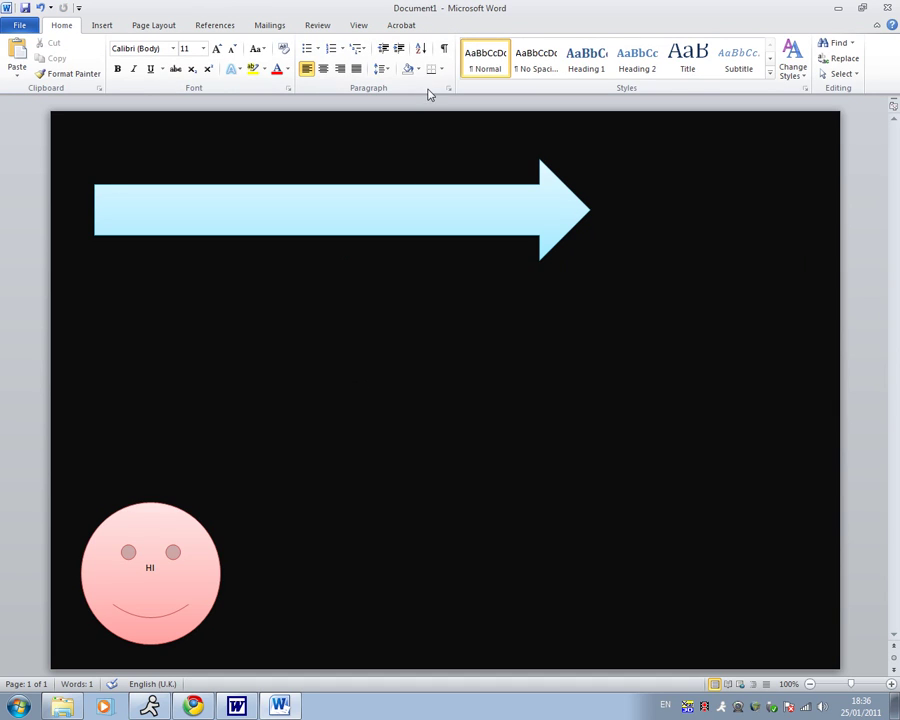
- Add red WordArt reading 'Kmjnhh123' and centre it on the arrow
right_click(335, 197)
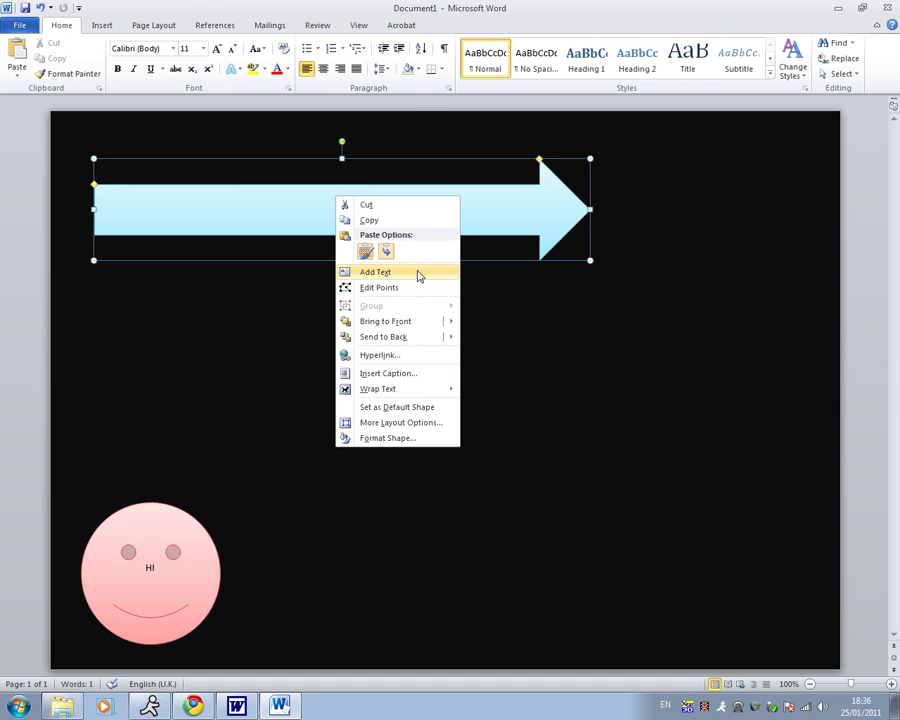
key(Escape)
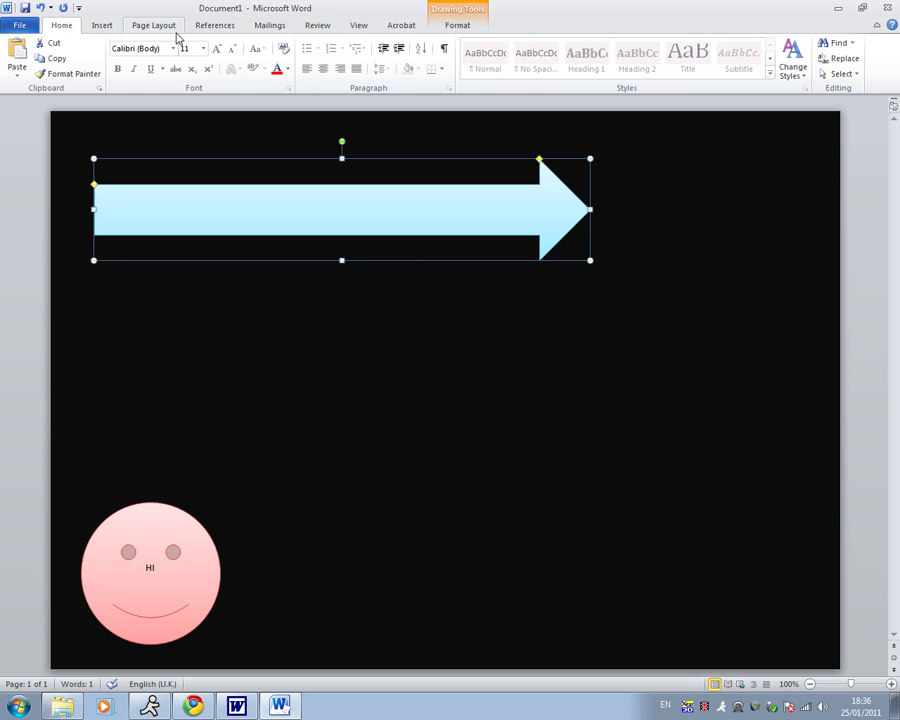
click(104, 27)
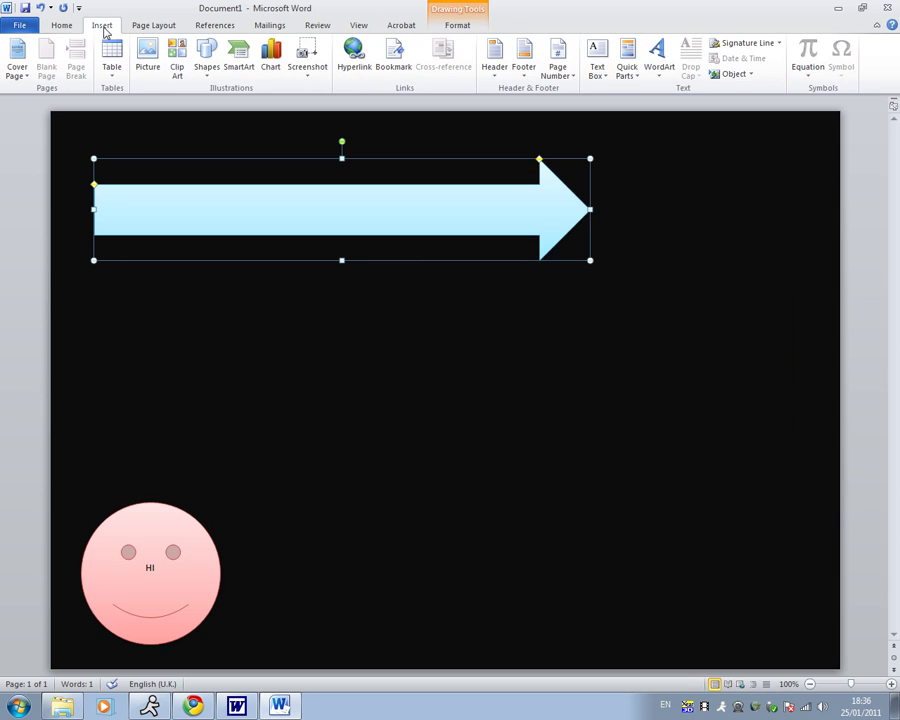
click(659, 60)
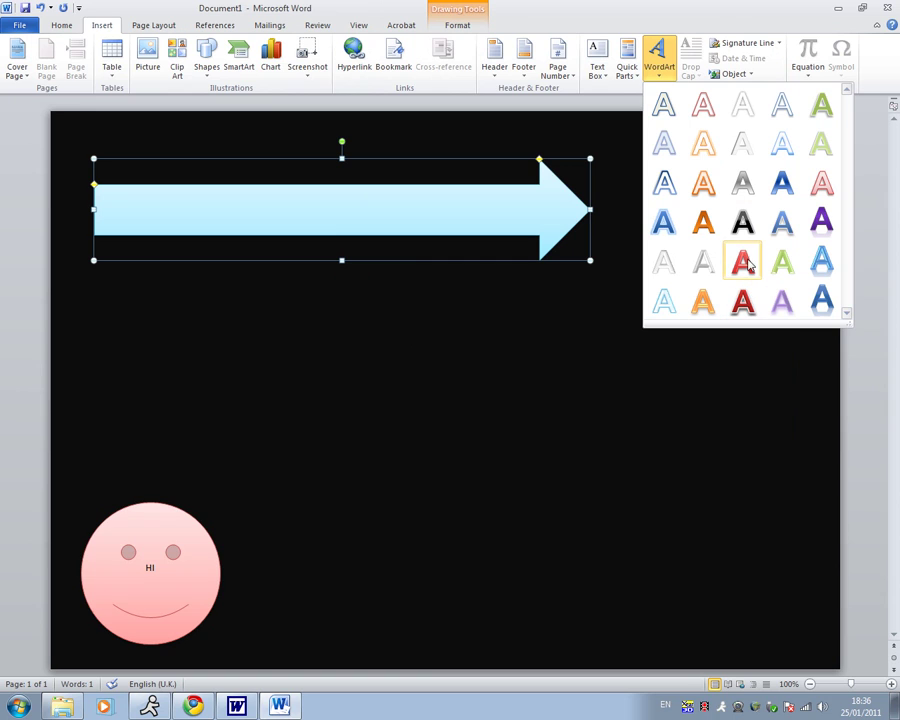
click(743, 301)
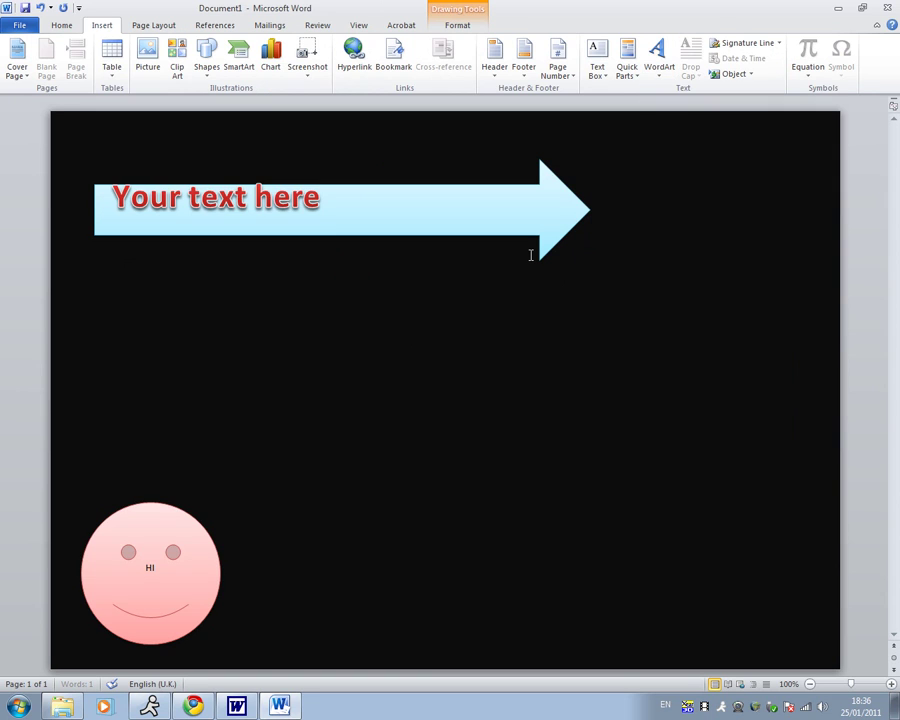
text(Kmjnhh123)
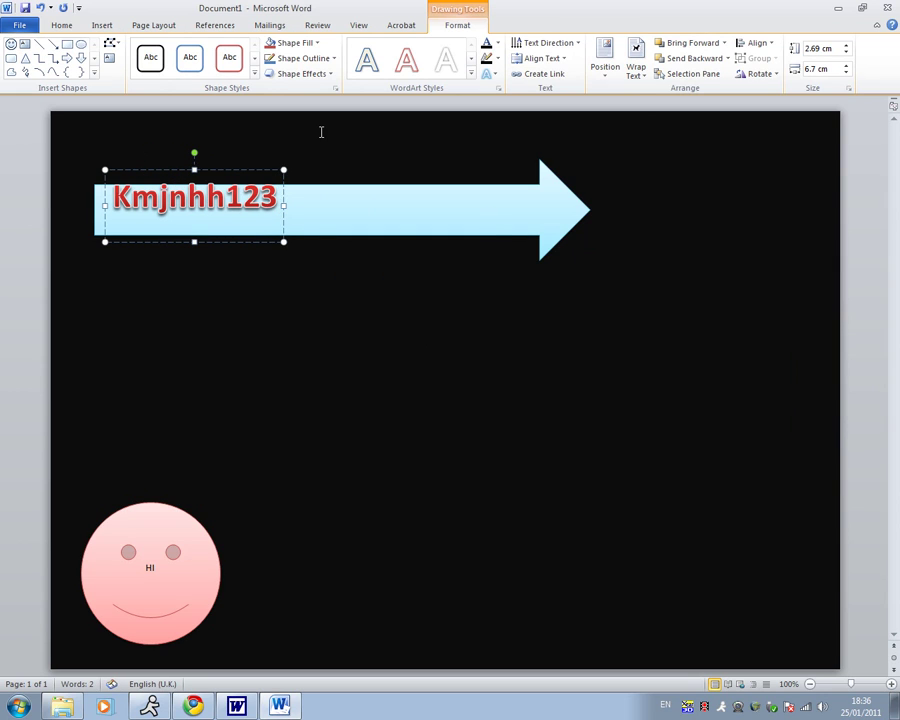
click(285, 188)
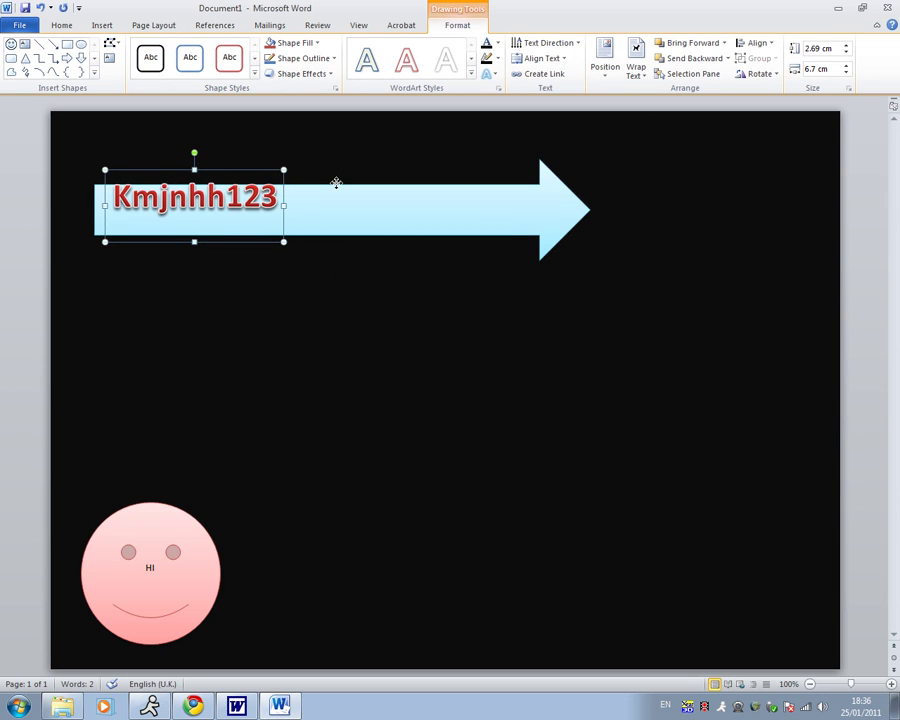
key(ctrl+e)
click(428, 246)
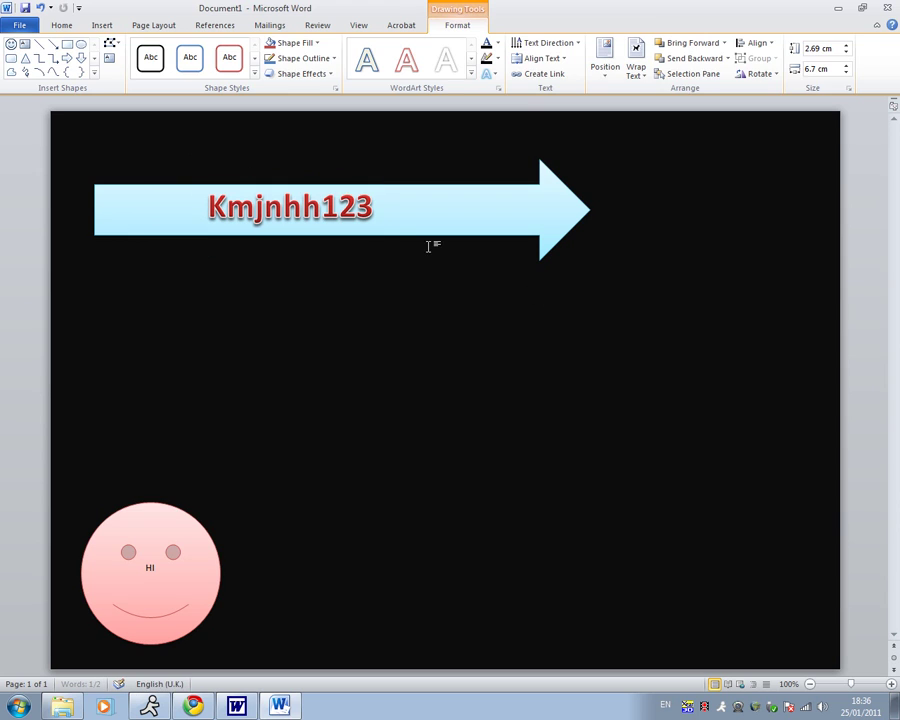
- Select the blue arrow and the Kmjnhh123 WordArt together and group them
click(400, 224)
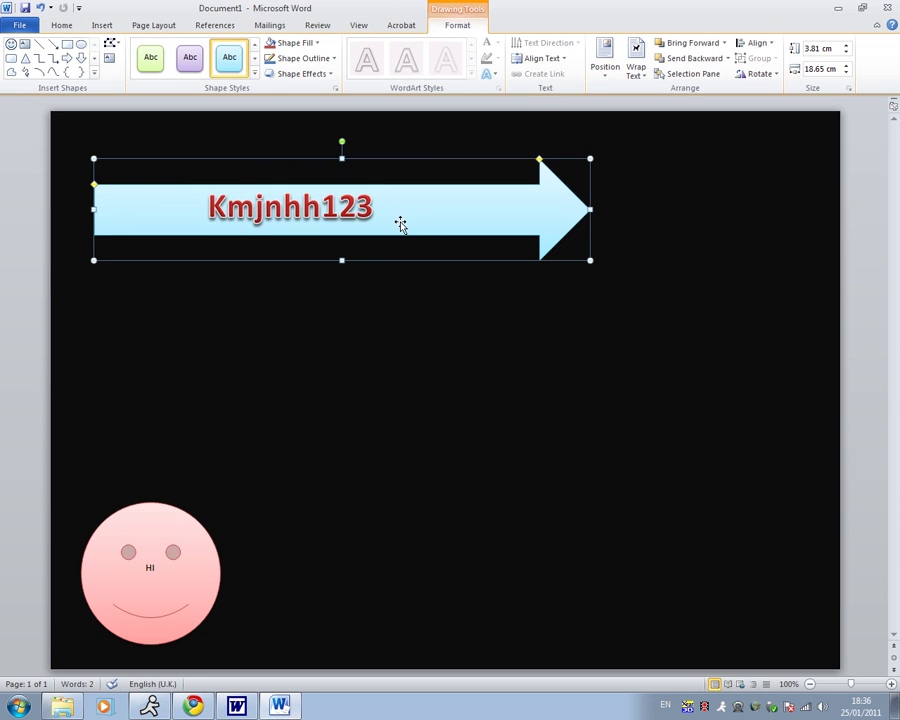
click(330, 202)
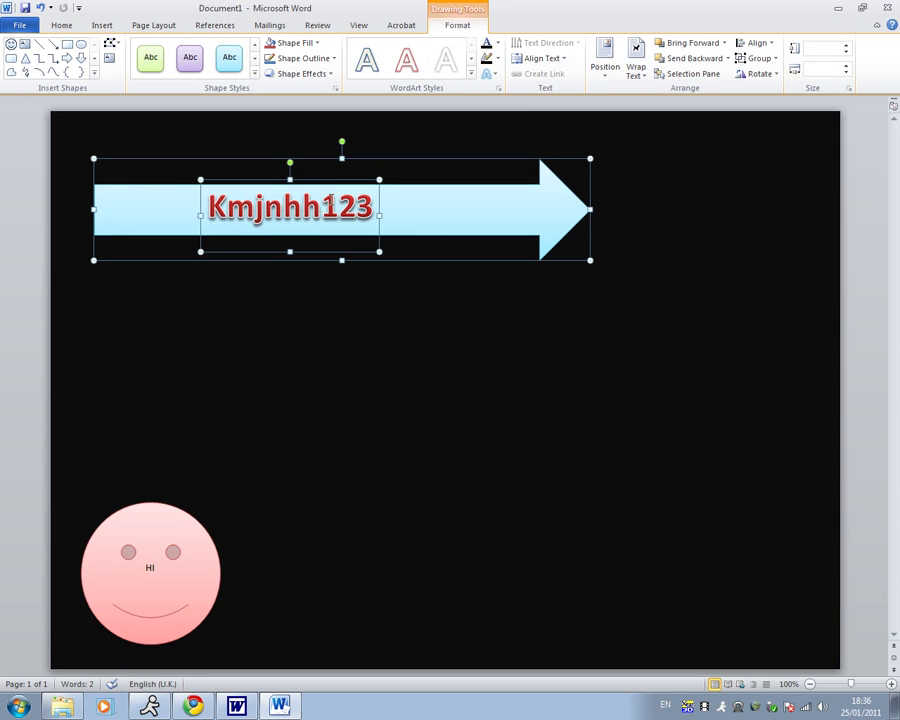
right_click(427, 197)
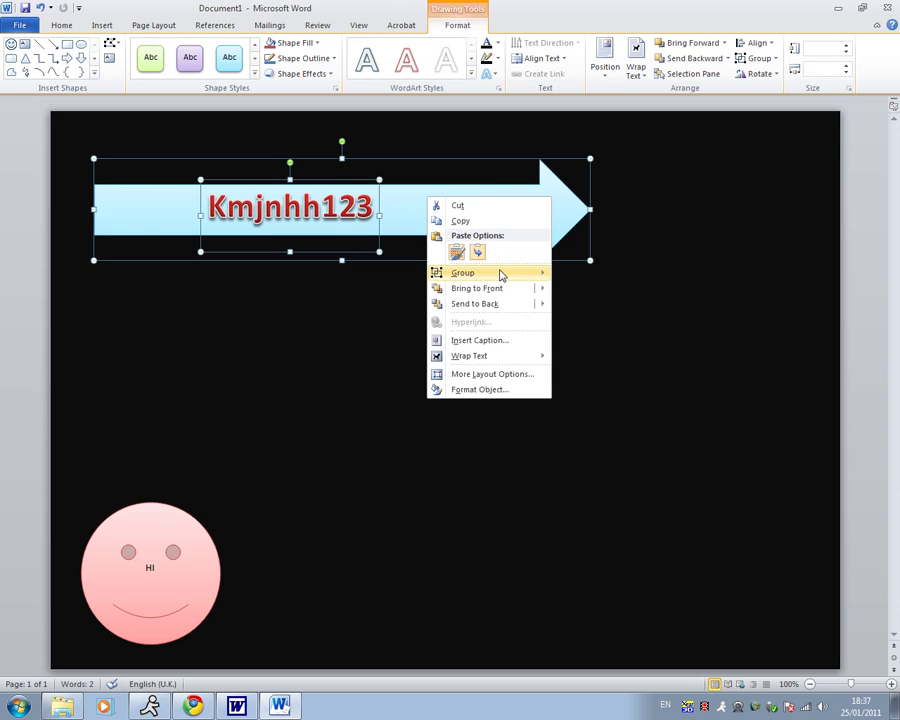
mouse_move(501, 275)
click(590, 278)
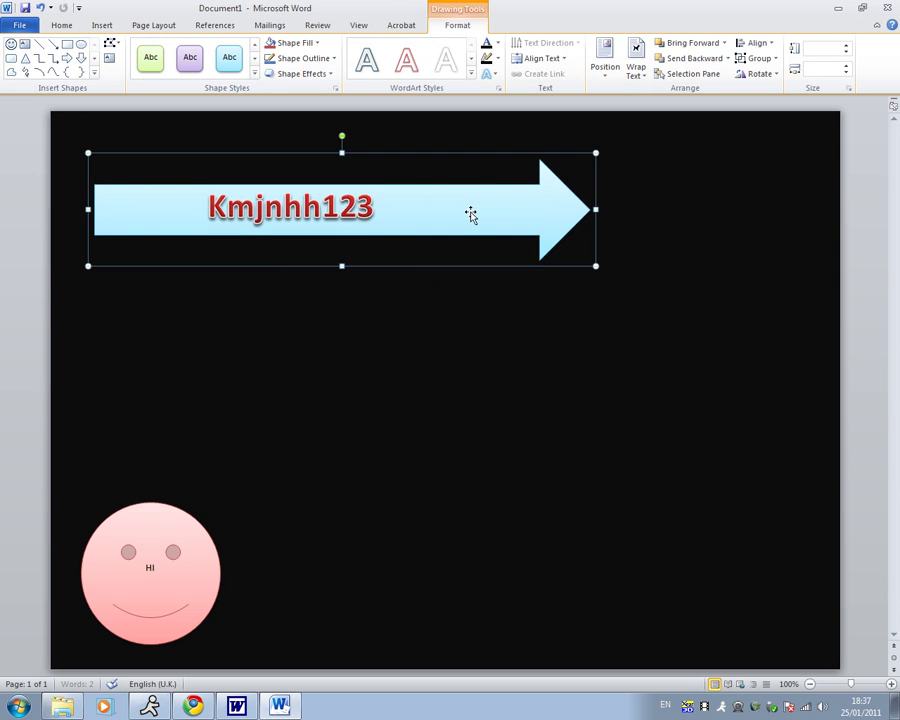
- Try repositioning the grouped arrow, then undo it back to the top of the page
drag(470, 215, 492, 338)
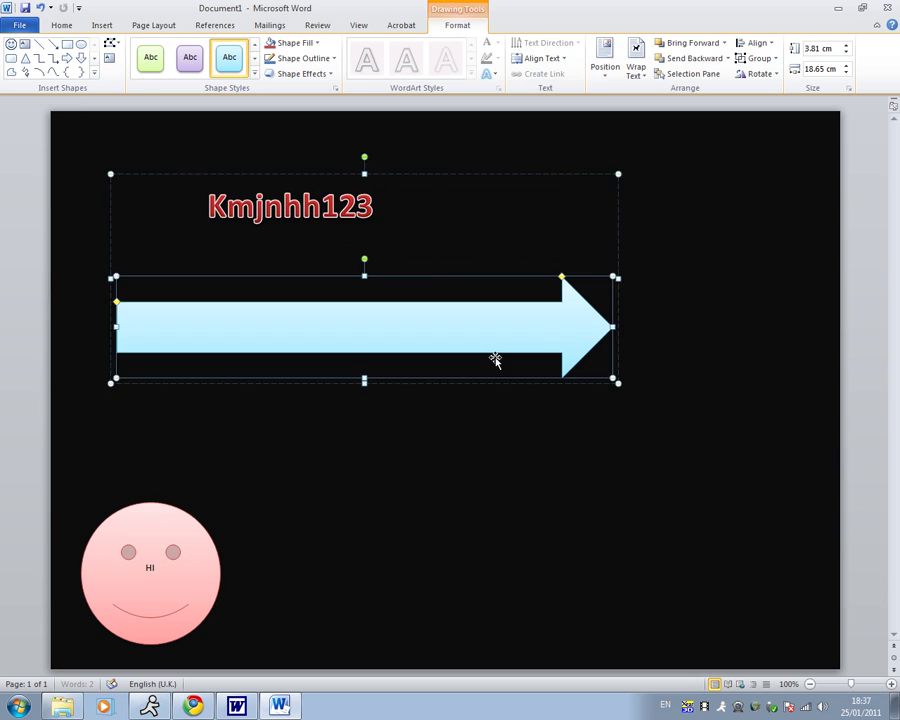
click(524, 412)
click(470, 344)
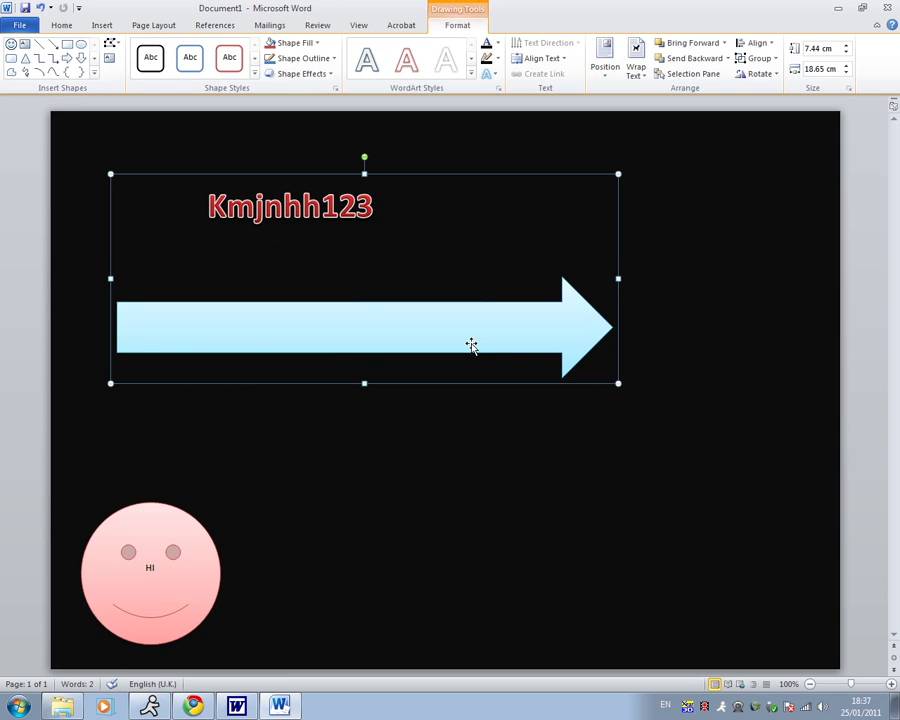
drag(356, 197, 428, 330)
key(Escape)
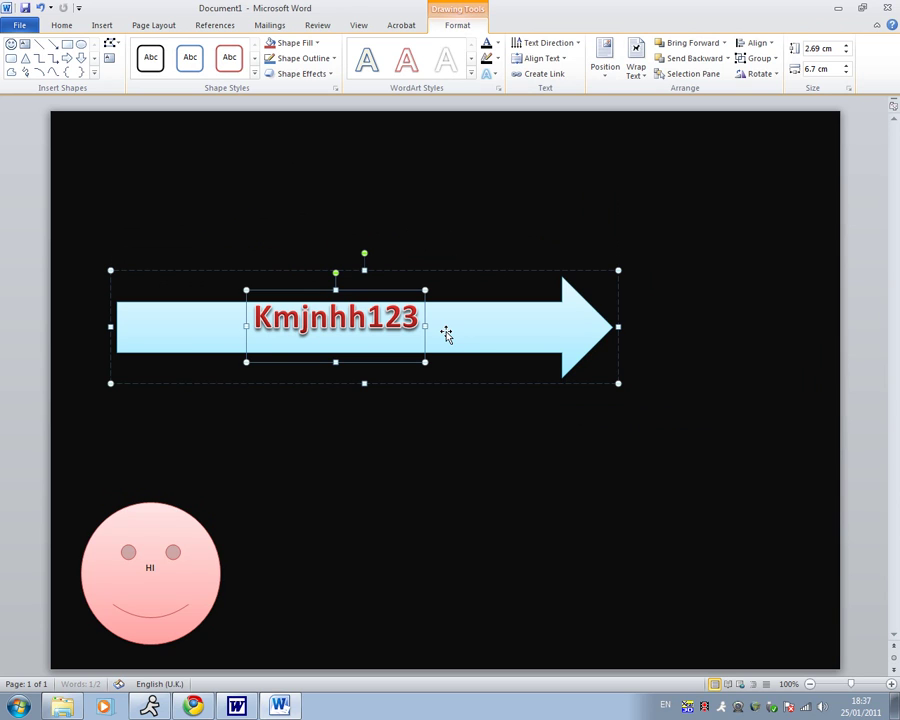
right_click(456, 334)
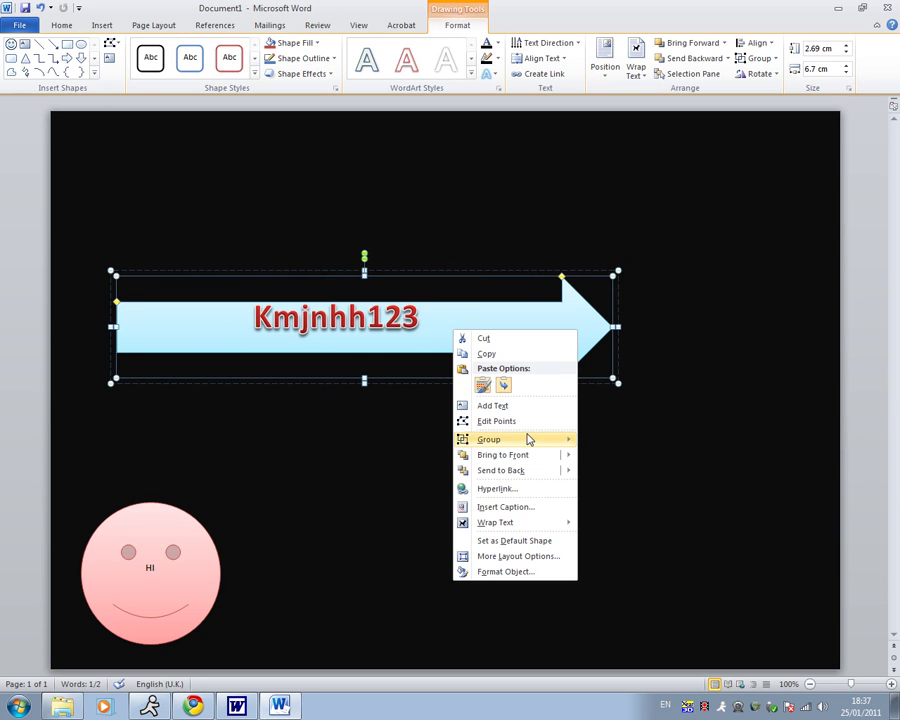
click(438, 271)
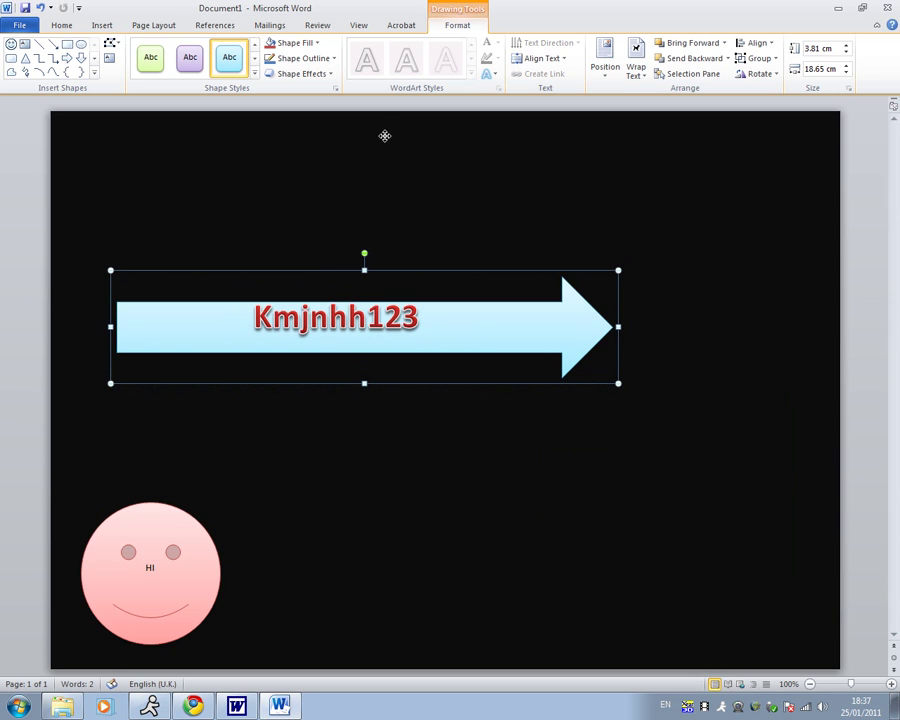
key(ctrl+z)
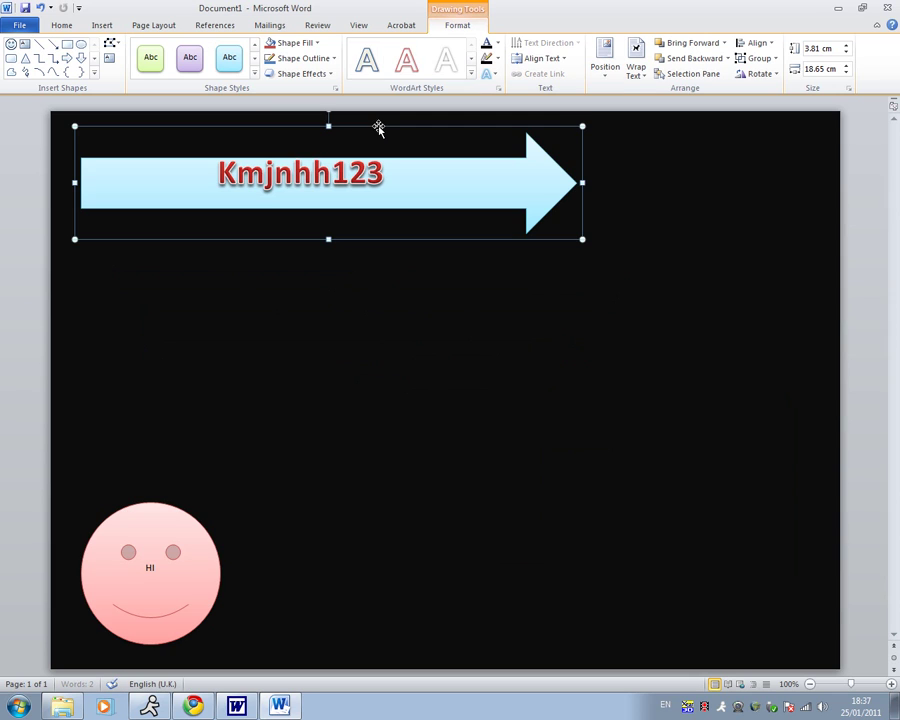
- Nudge the Kmjnhh123 text slightly down within the arrow group
click(362, 217)
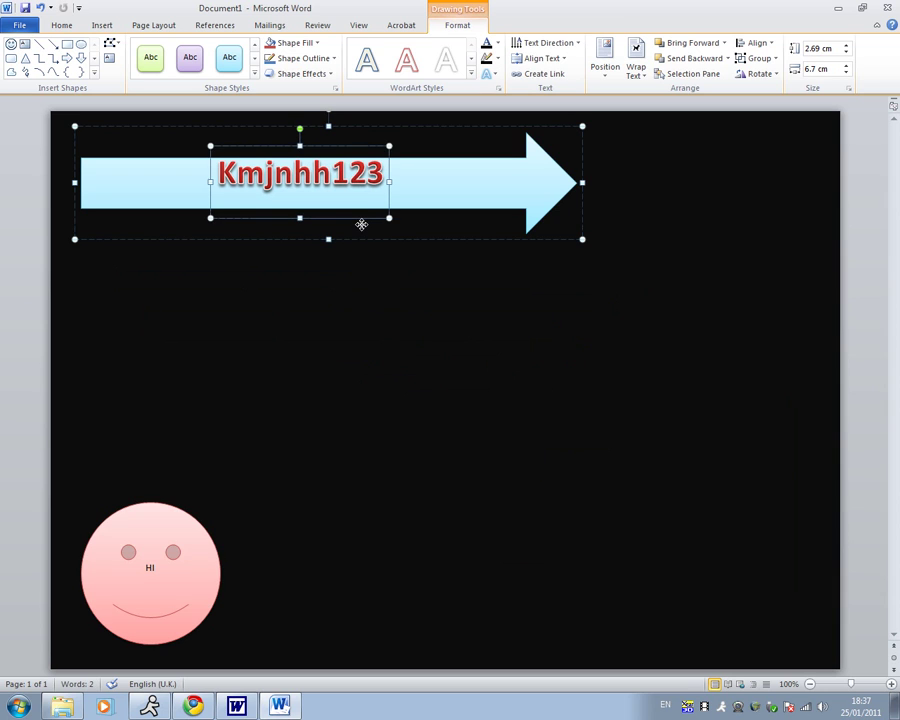
key(Down)
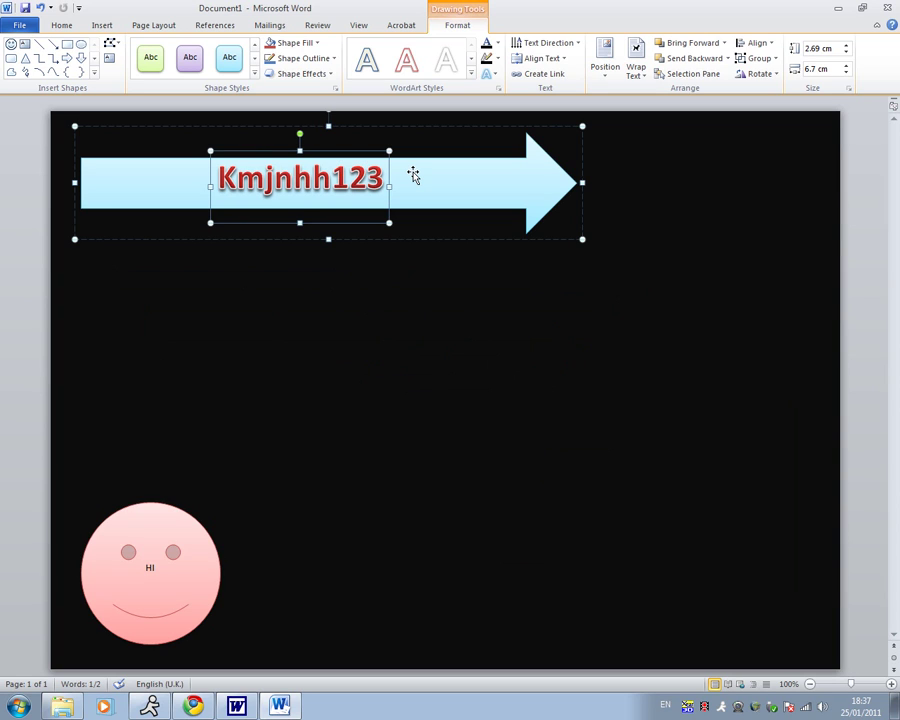
click(478, 240)
drag(478, 240, 483, 305)
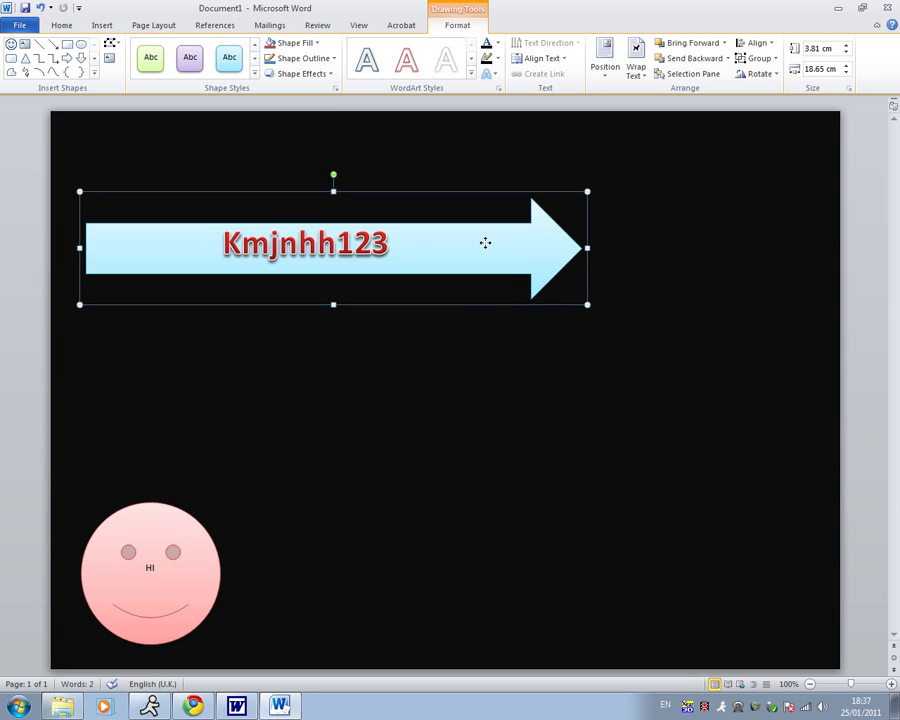
key(ctrl+z)
click(504, 290)
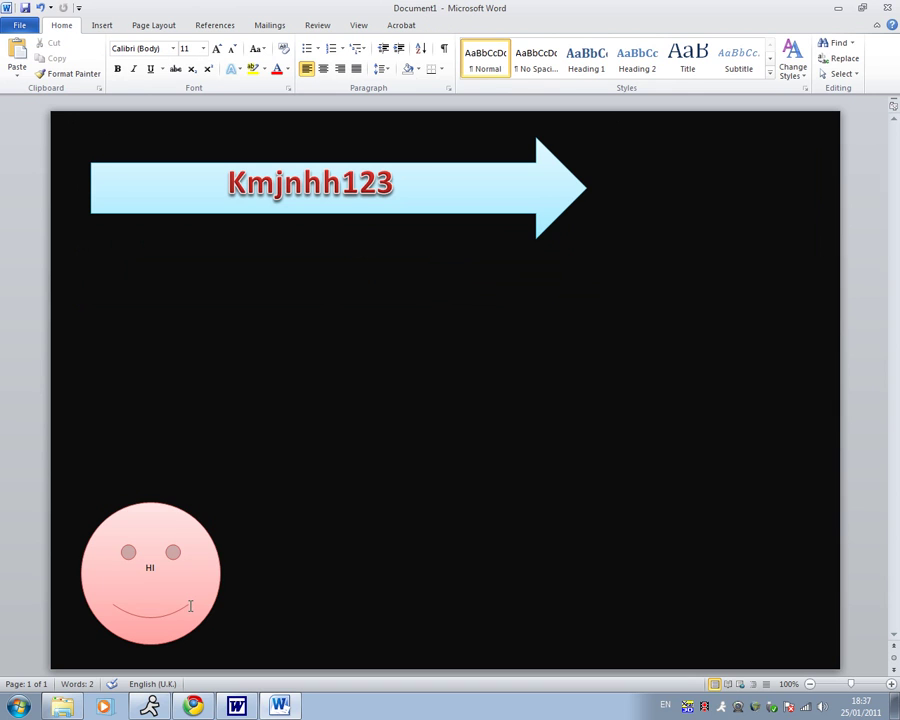
- Copy a YouTube logo from the Google Images 'youtube logo' results, then return to Word
click(190, 706)
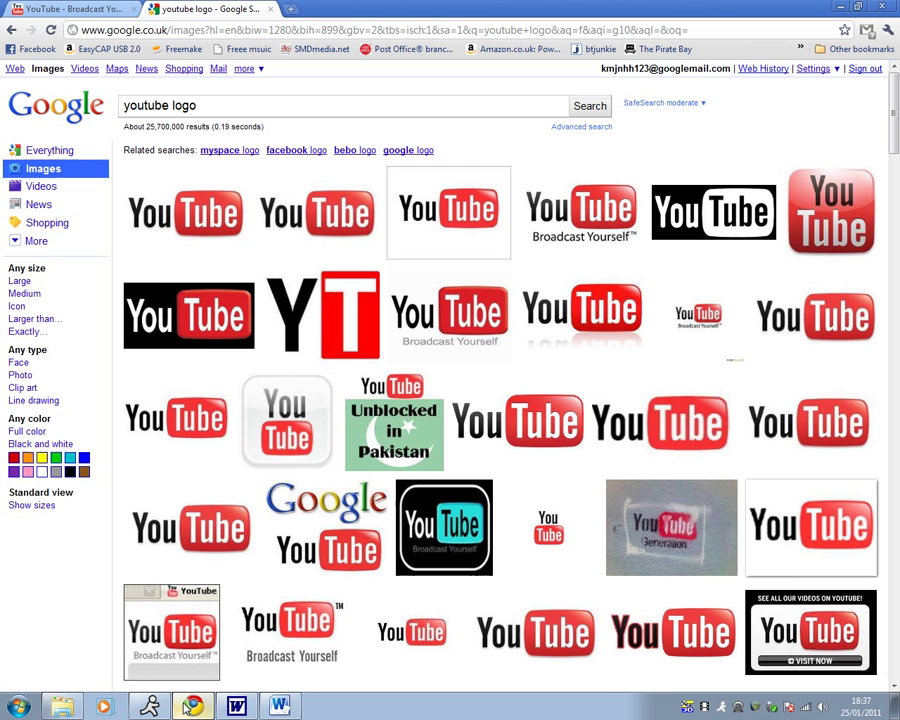
right_click(322, 208)
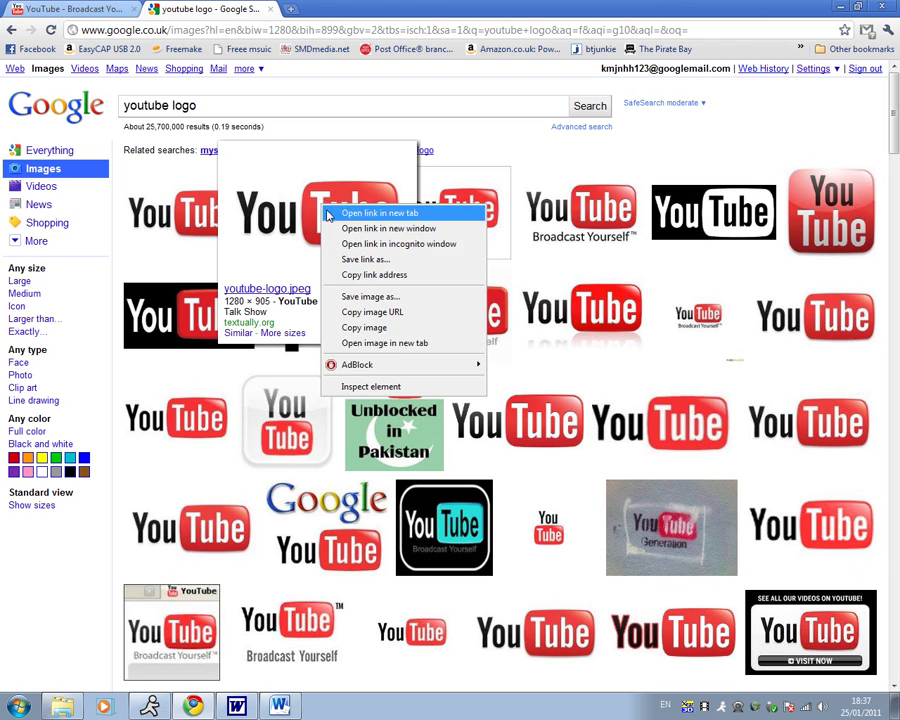
click(390, 325)
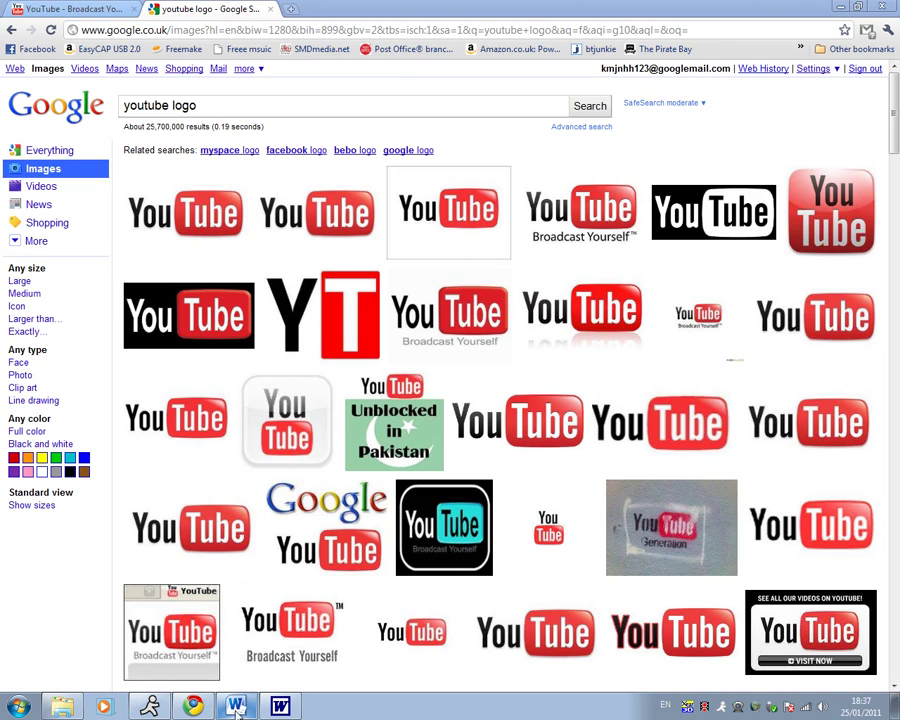
click(235, 707)
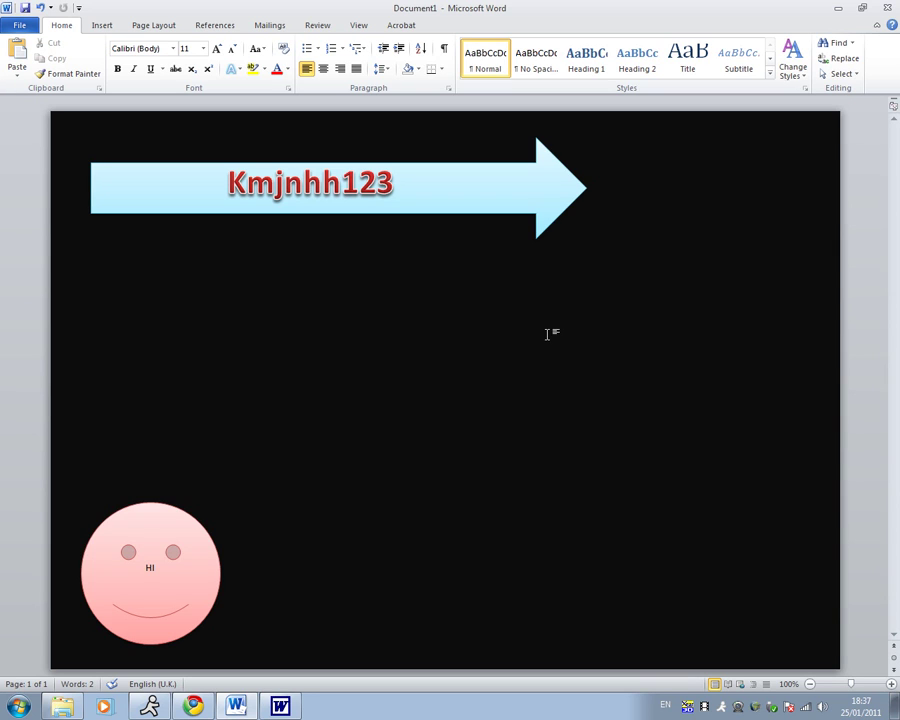
- Paste the YouTube logo and set its wrapping to Through so it floats at the top-right
right_click(652, 205)
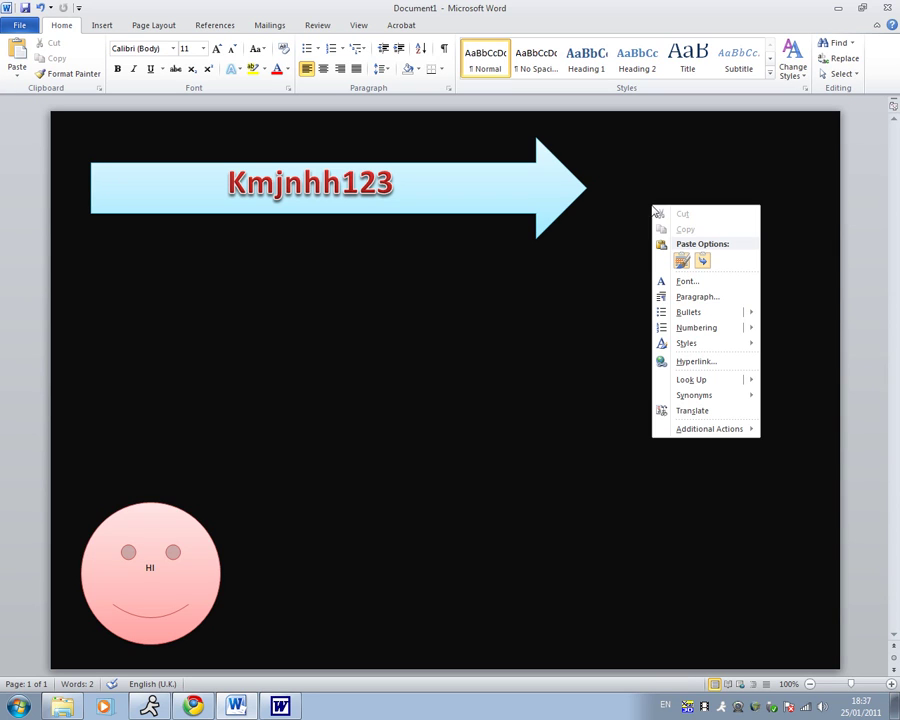
click(704, 261)
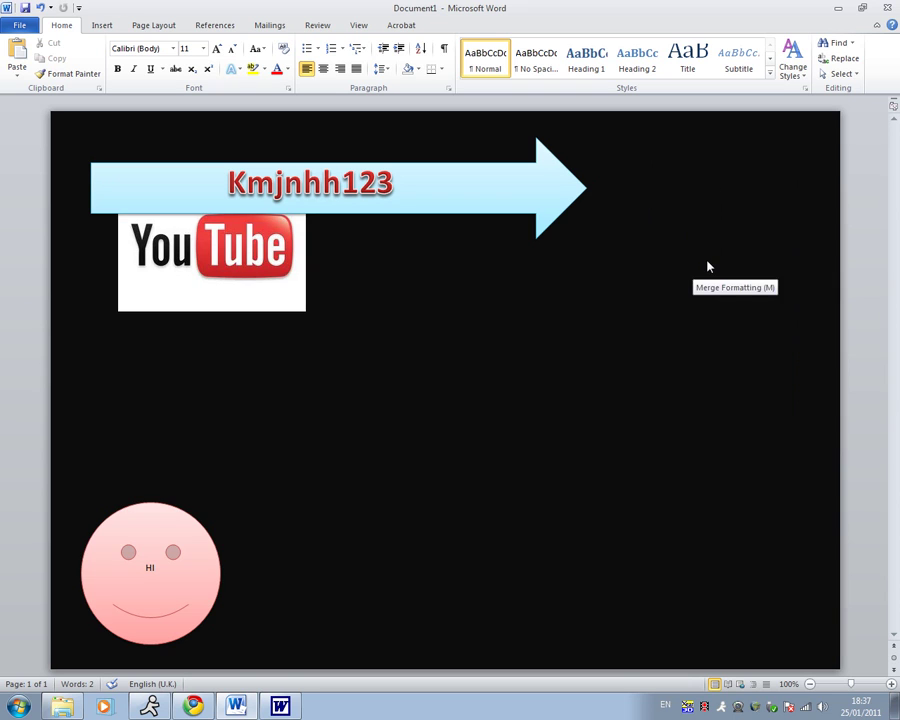
click(187, 300)
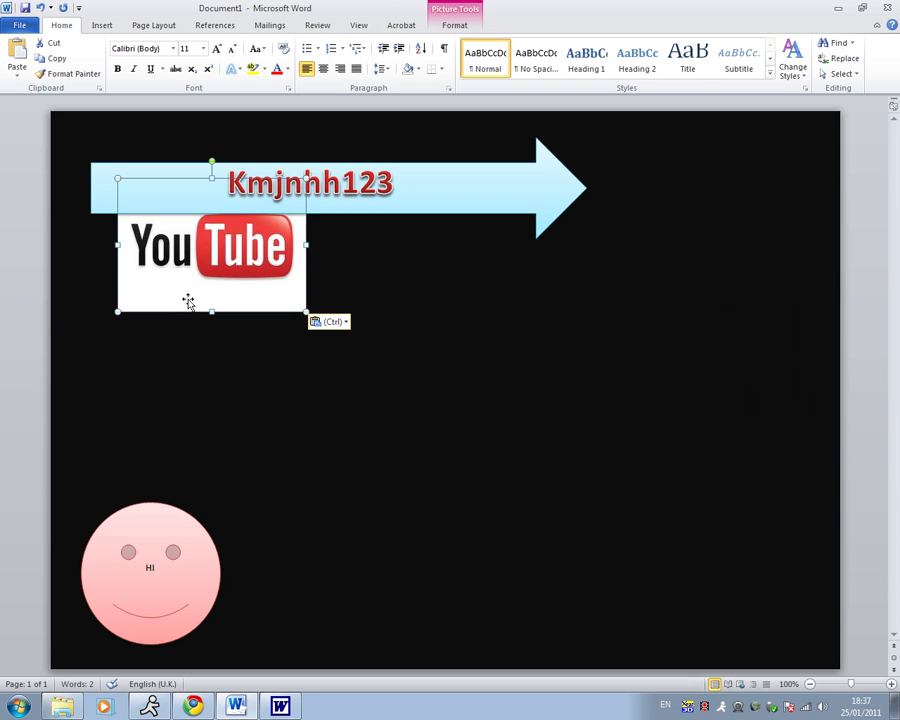
click(458, 25)
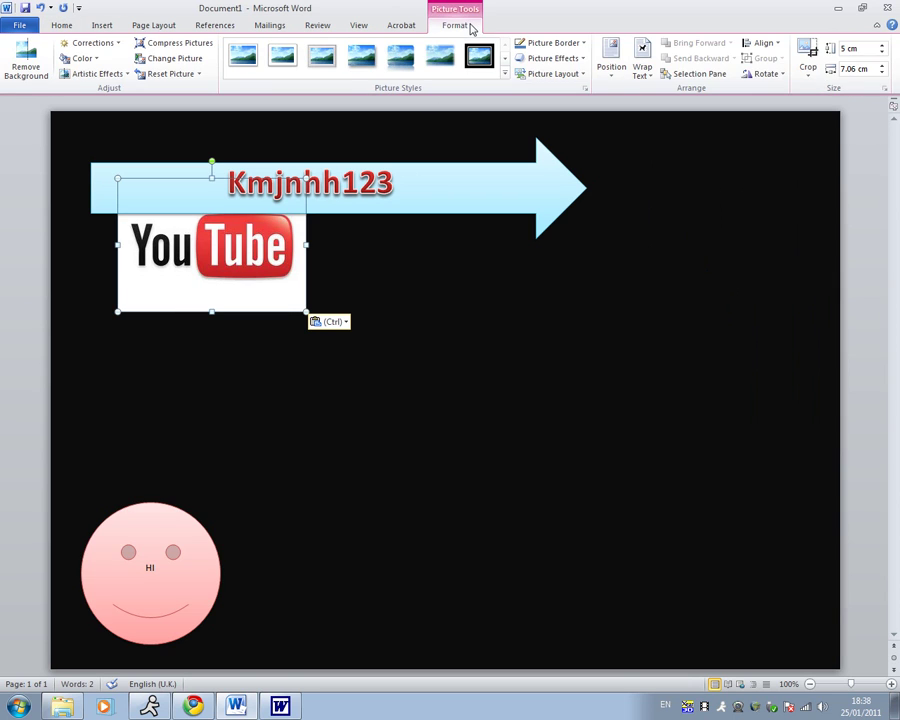
click(644, 62)
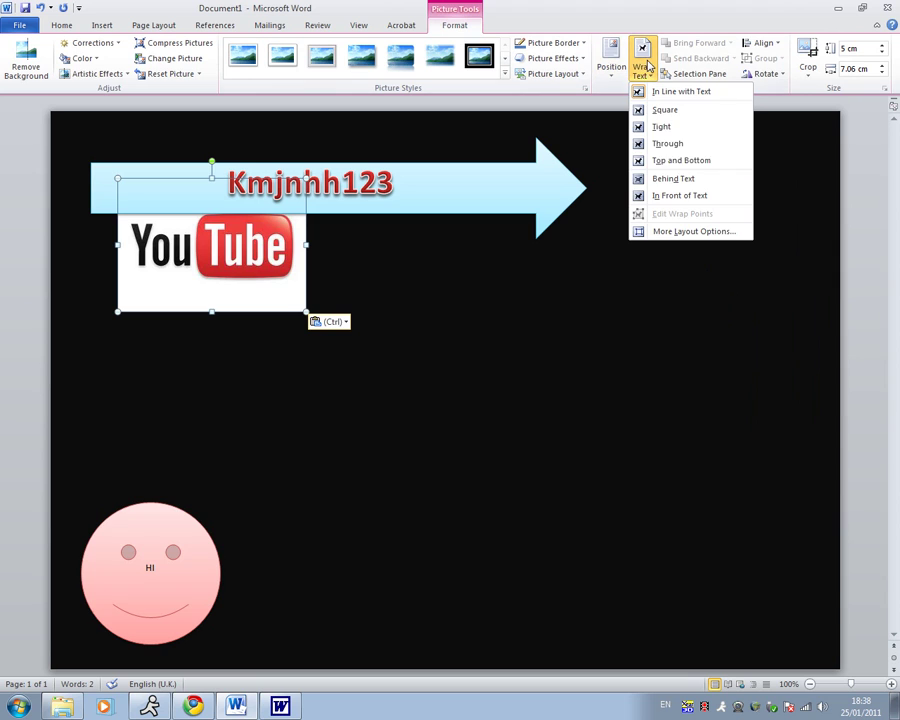
click(694, 147)
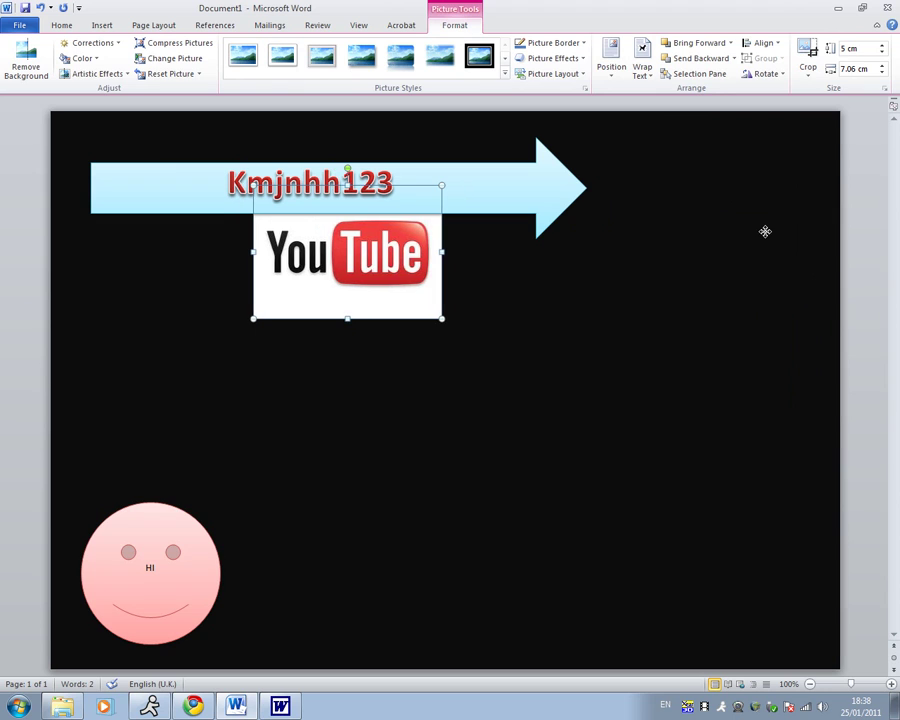
click(552, 315)
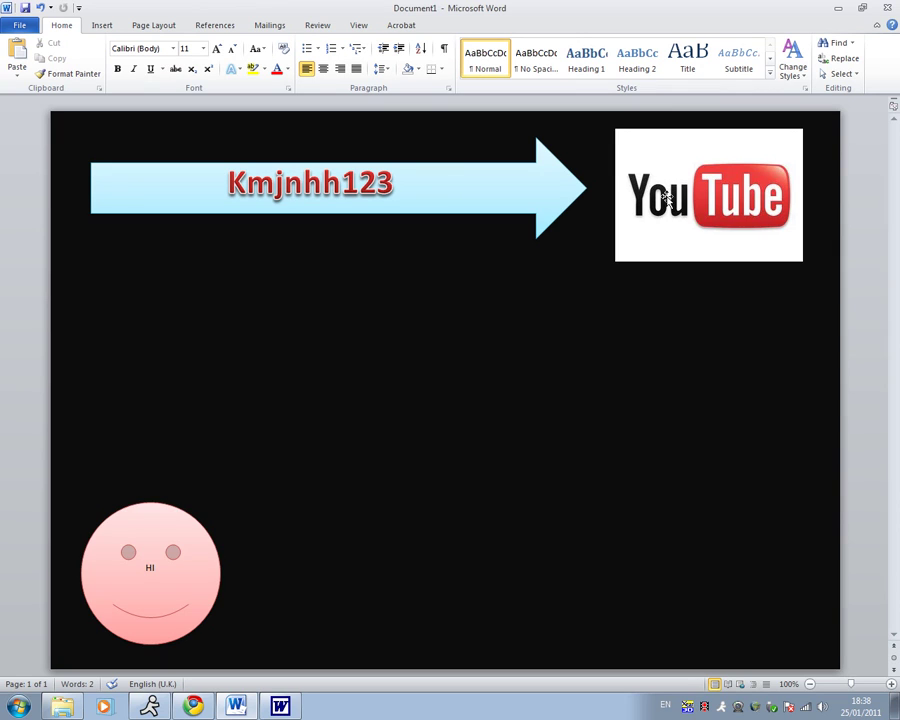
- Draw a lightning bolt and reshape it wide and short below the arrow
click(100, 24)
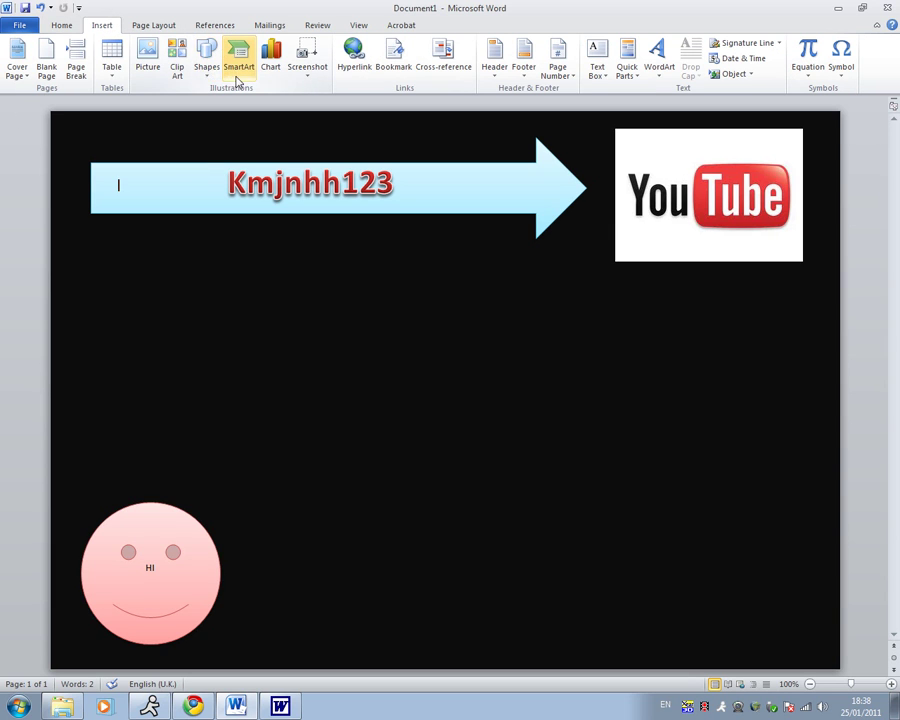
click(208, 64)
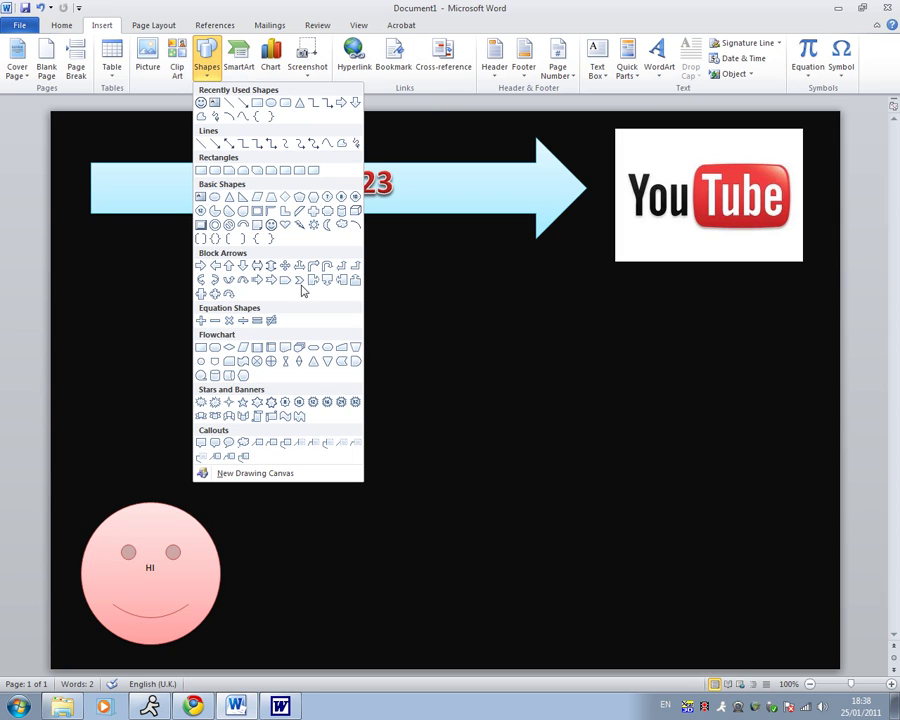
click(298, 226)
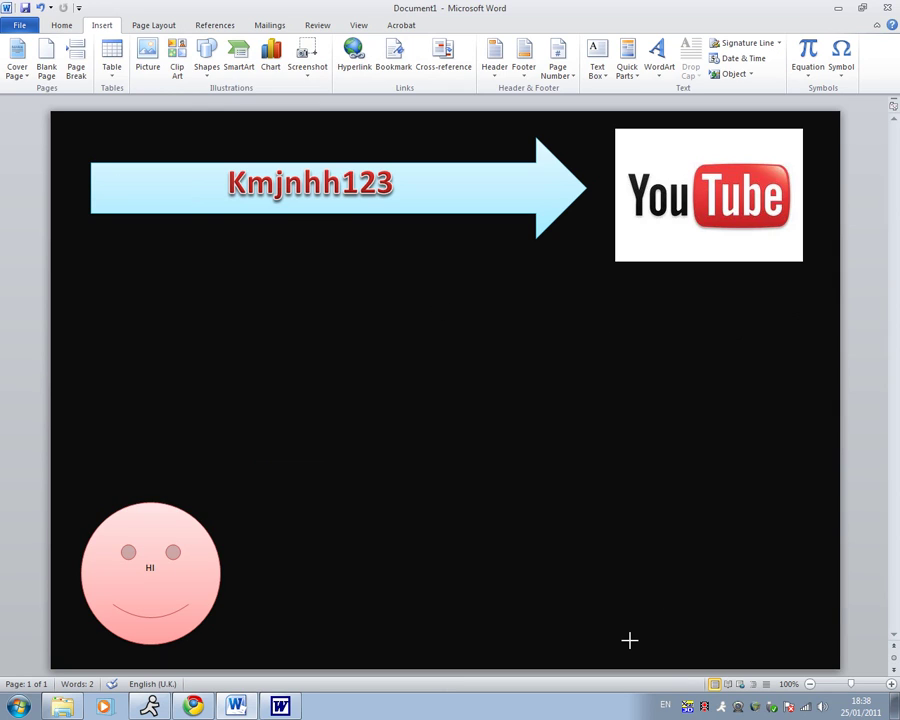
drag(629, 640, 798, 315)
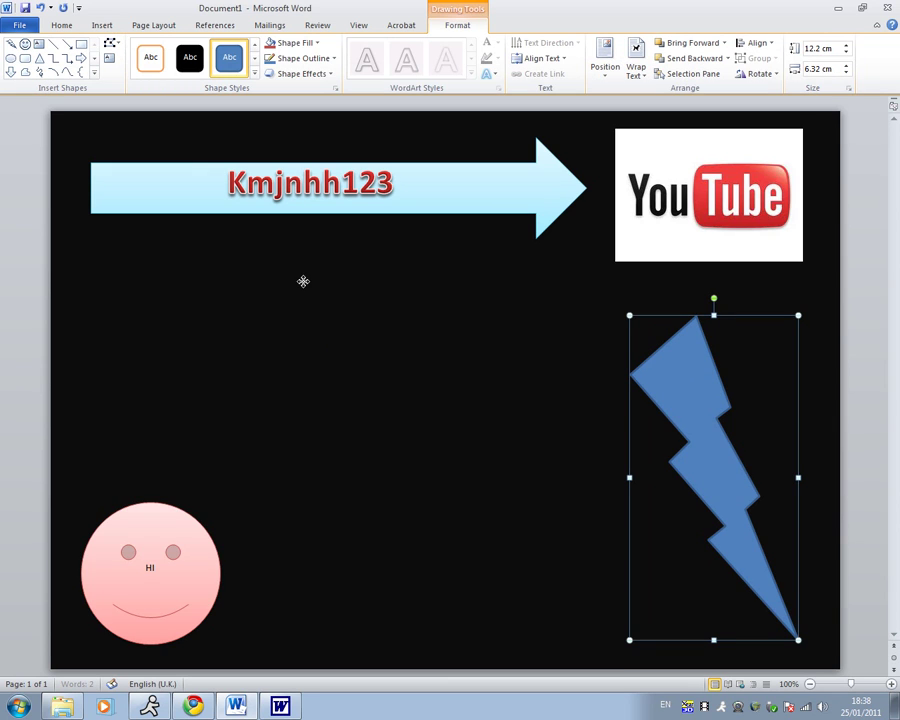
key(ctrl+z)
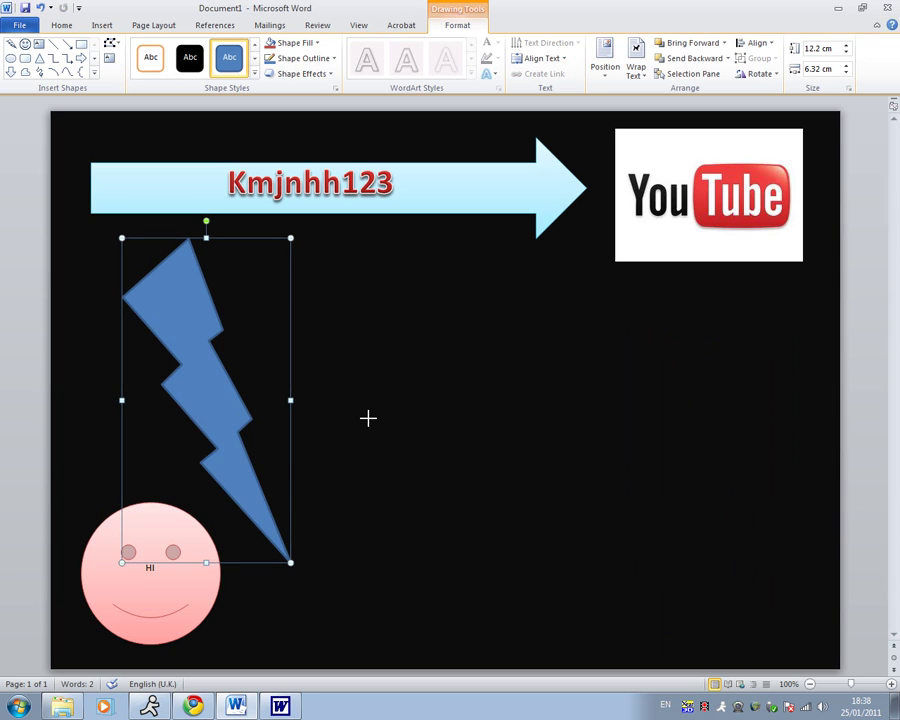
drag(372, 380, 372, 374)
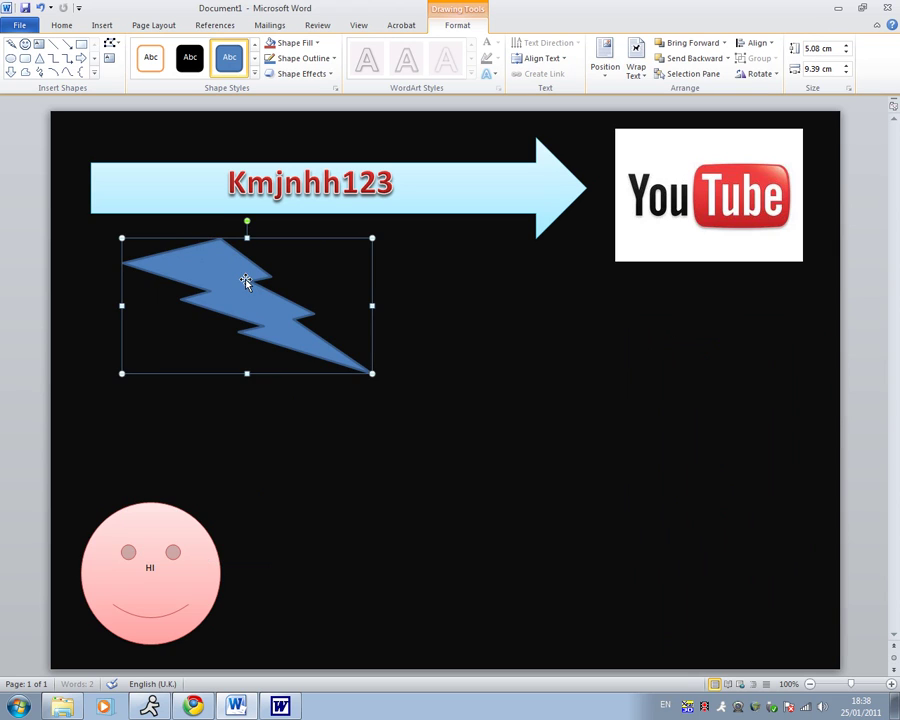
- Give the lightning bolt a light grey gradient shape style
click(190, 57)
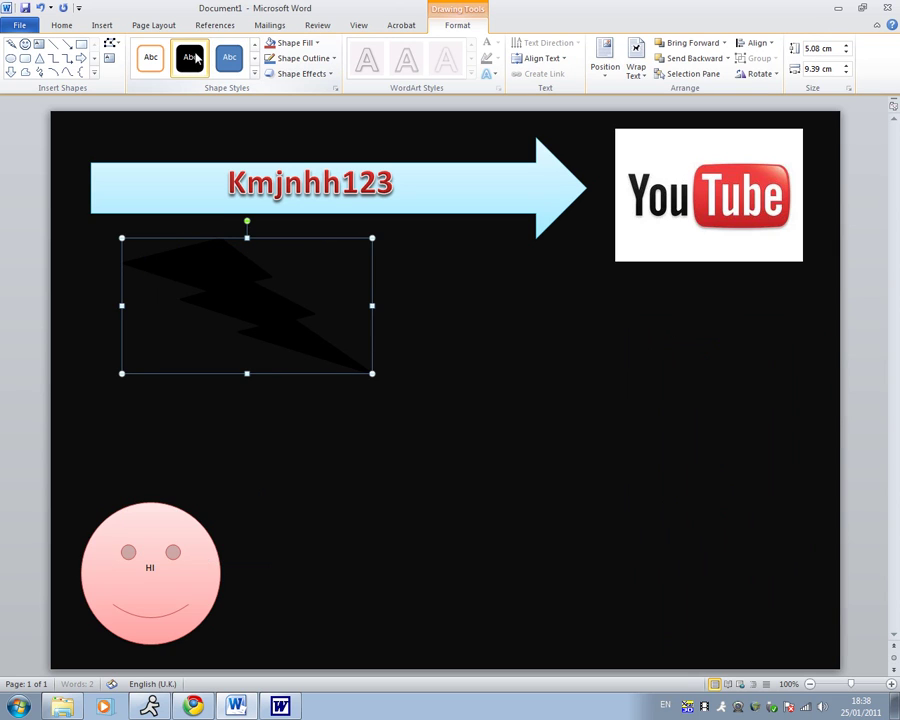
click(254, 74)
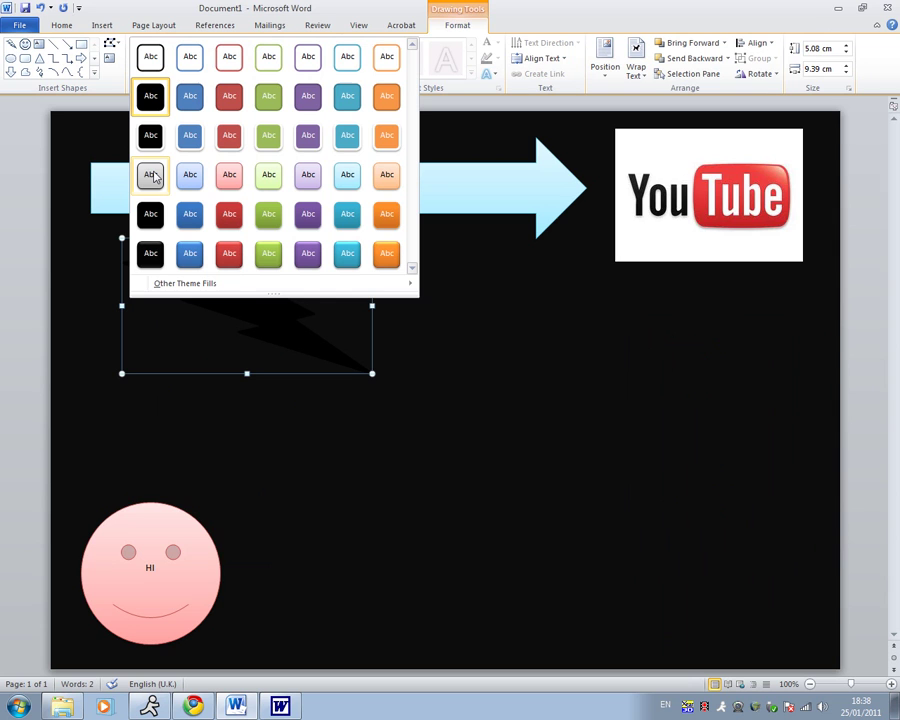
click(150, 175)
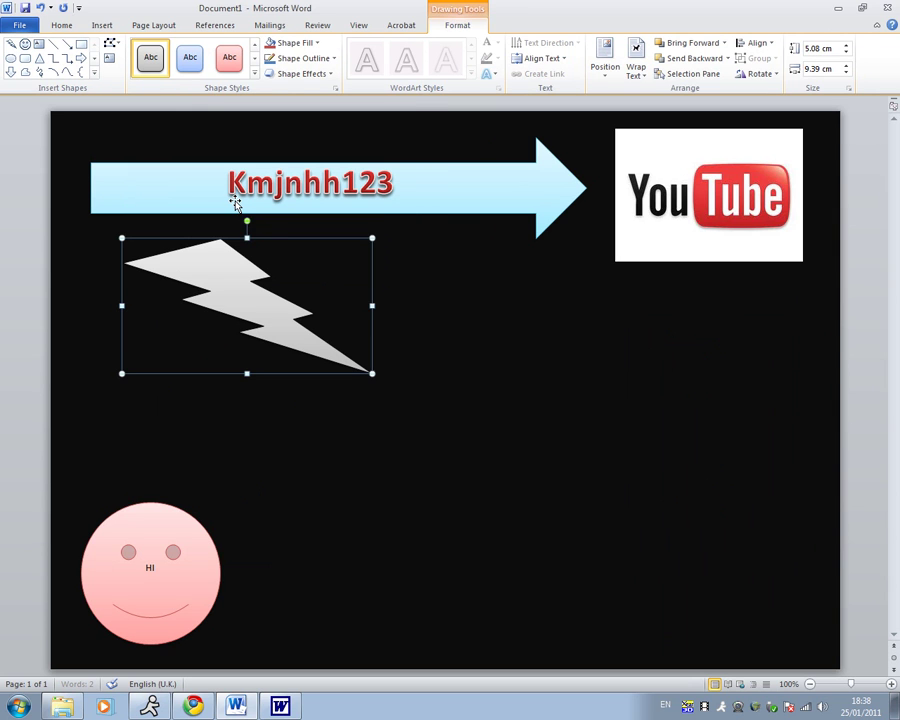
click(443, 435)
- In Chrome, search Google Images for 'subscribe button youtube'
click(193, 706)
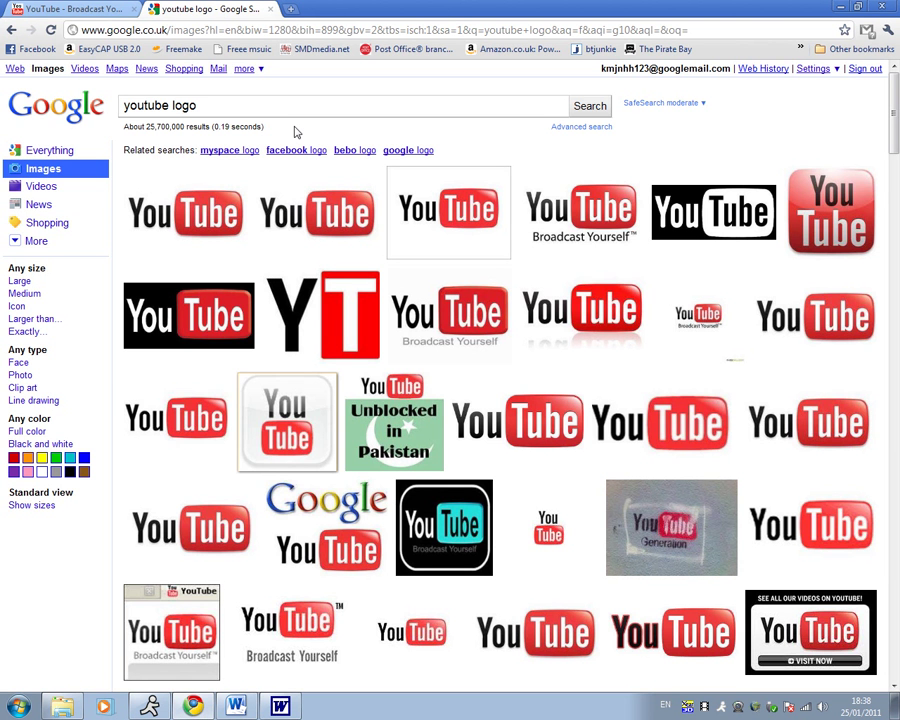
drag(283, 102, 123, 105)
text(su)
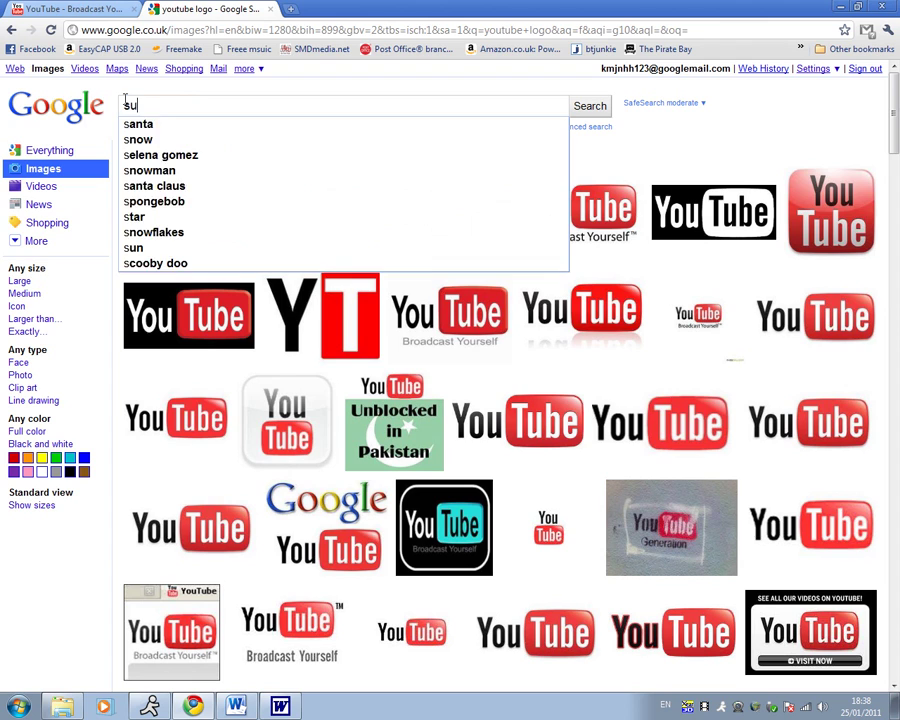
text(bscribe button youtube)
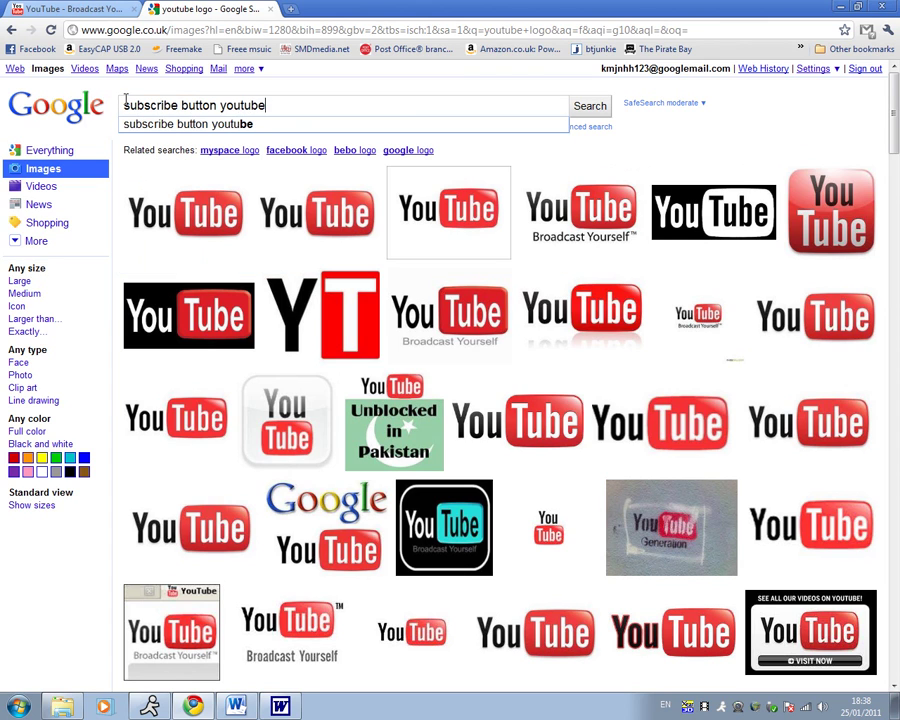
key(Return)
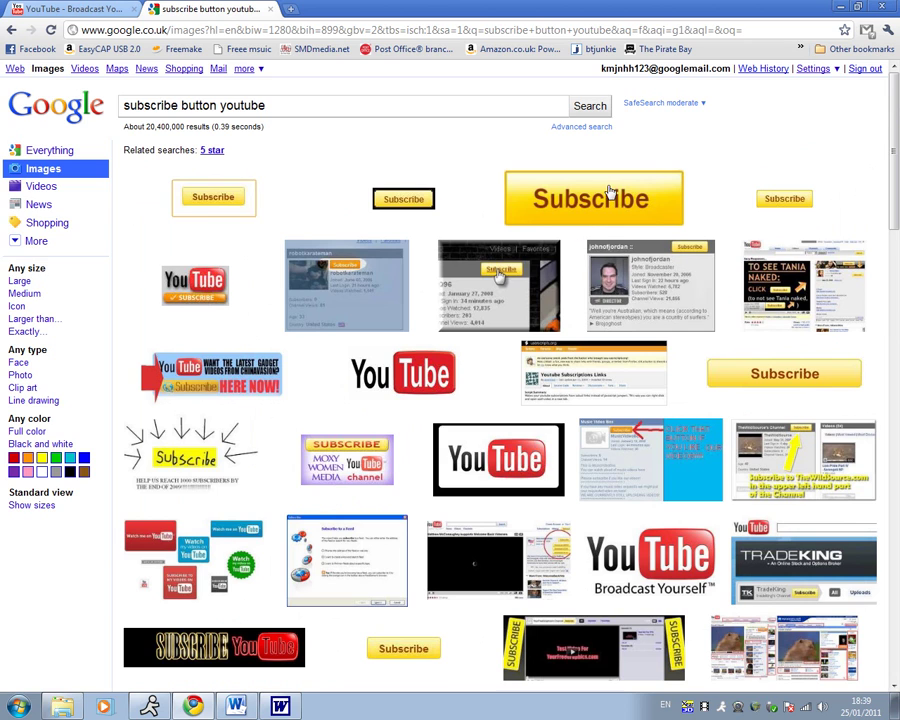
- Copy the large yellow Subscribe image and return to the Word document
right_click(601, 193)
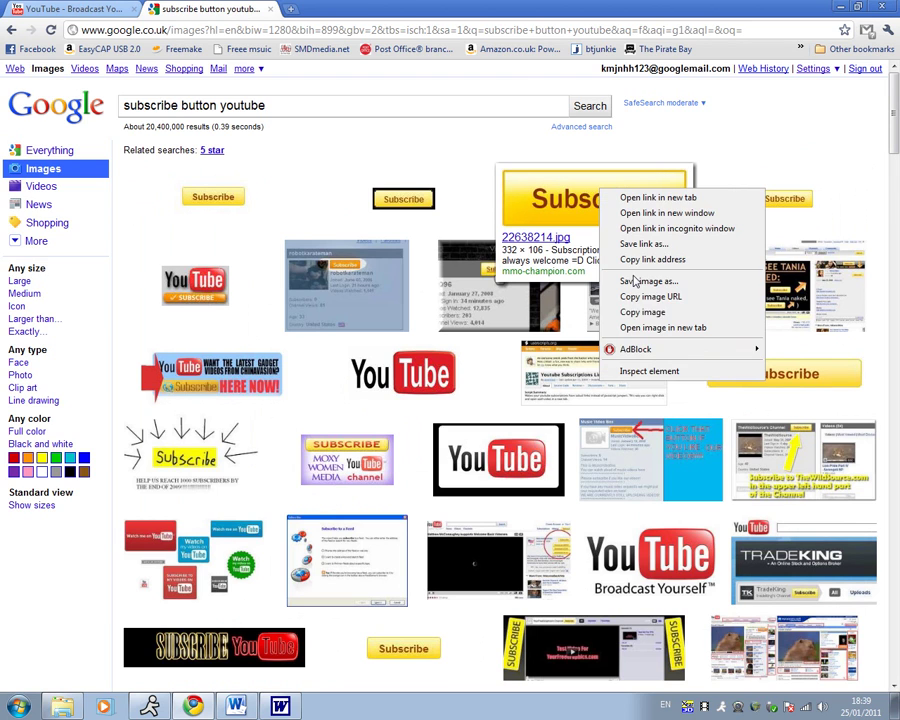
click(642, 311)
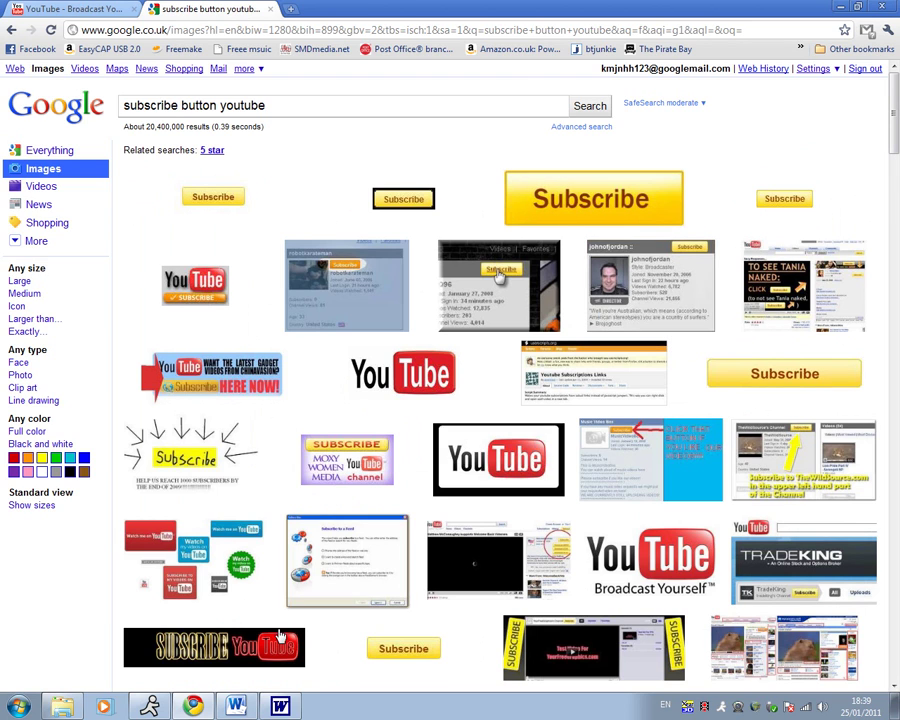
click(236, 706)
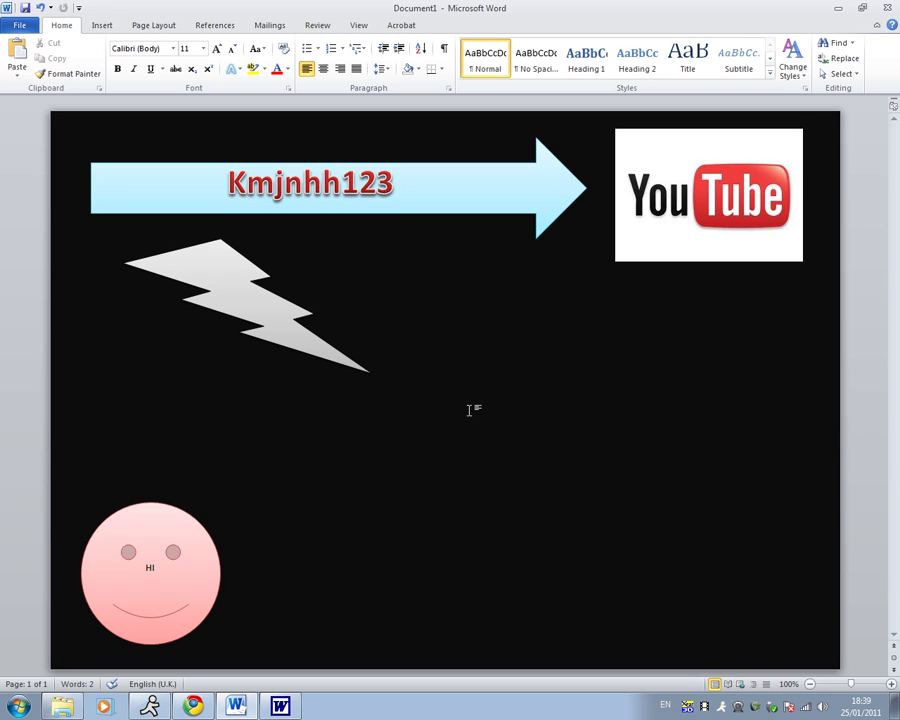
- Try three times to paste the copied Subscribe image onto the black page
right_click(449, 401)
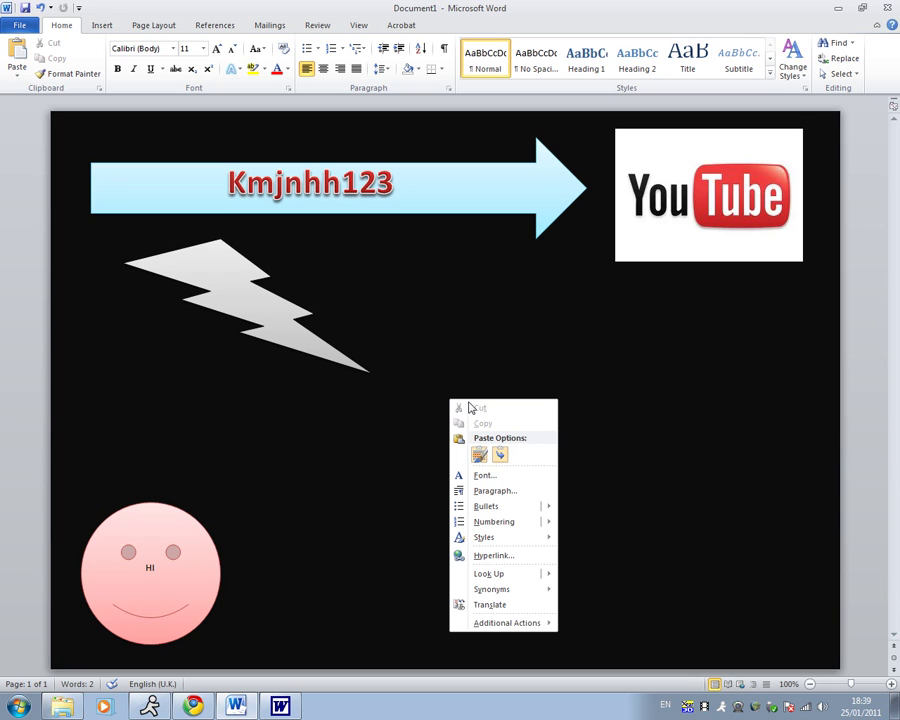
click(506, 457)
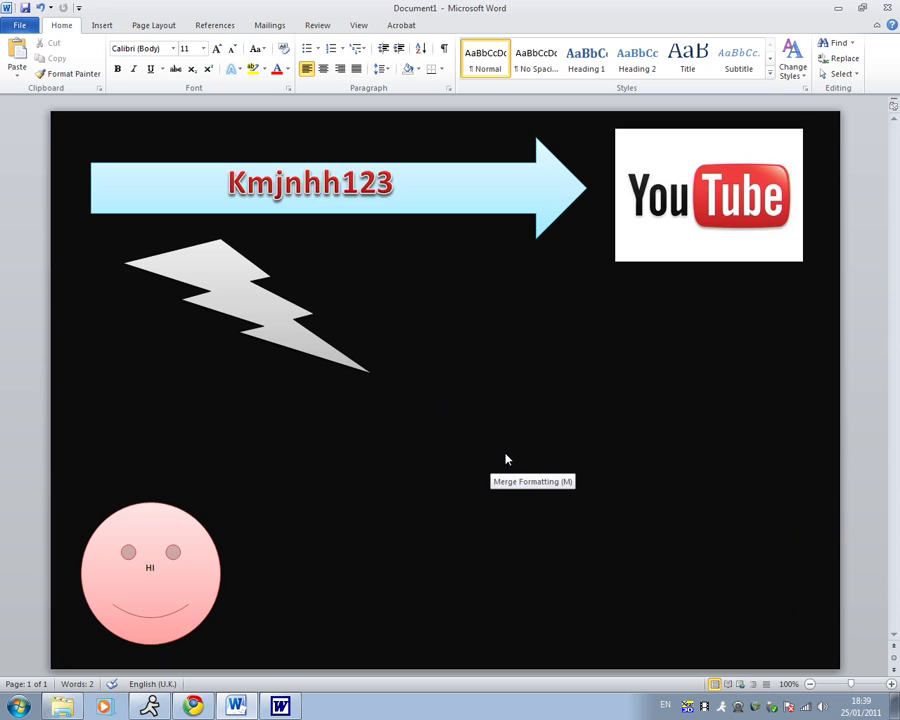
right_click(454, 393)
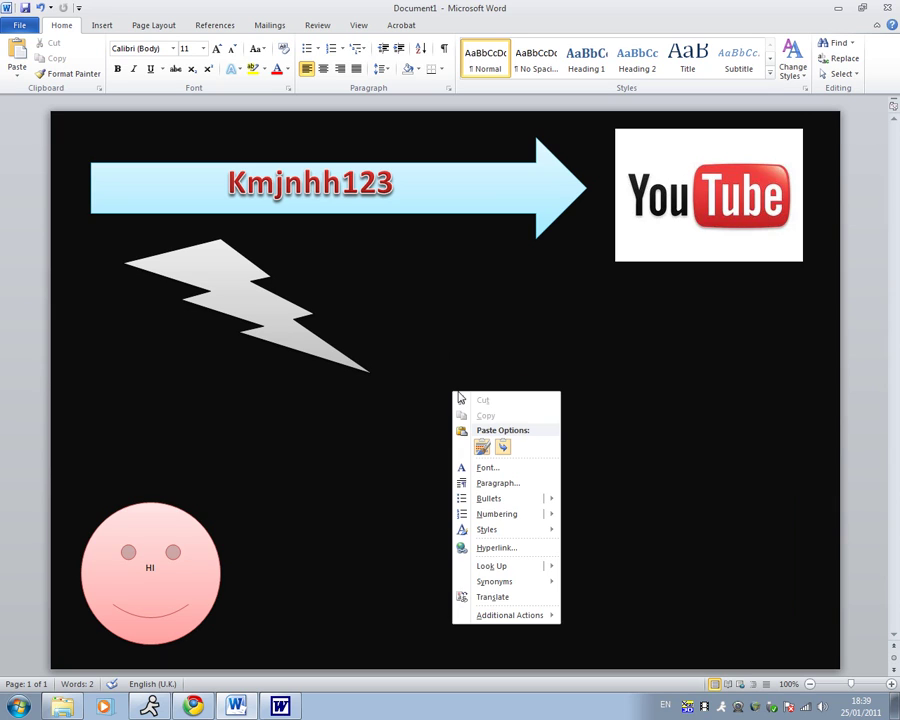
click(502, 447)
right_click(445, 407)
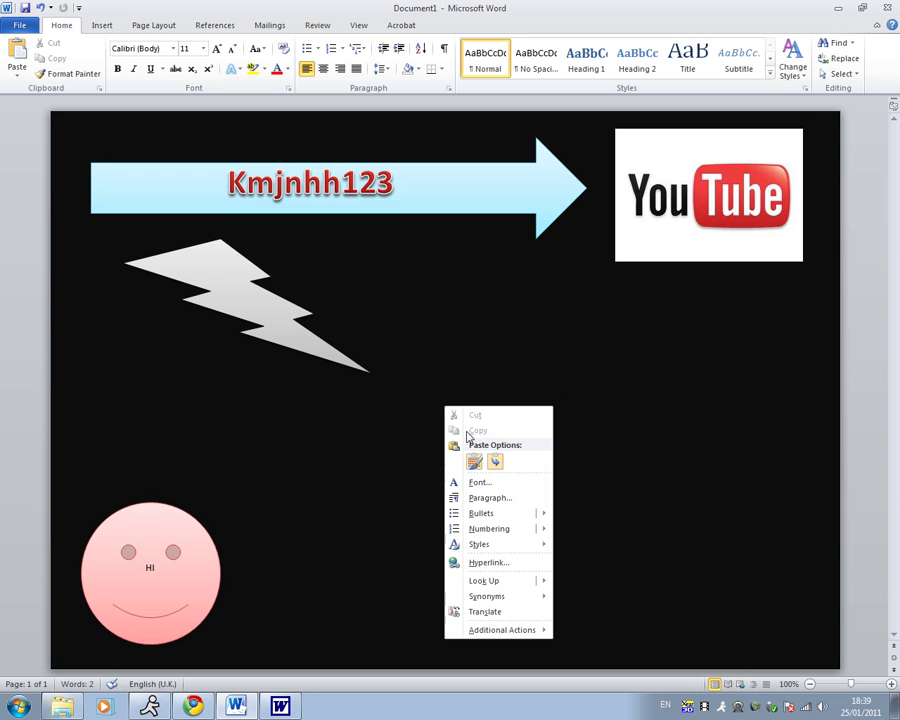
click(474, 461)
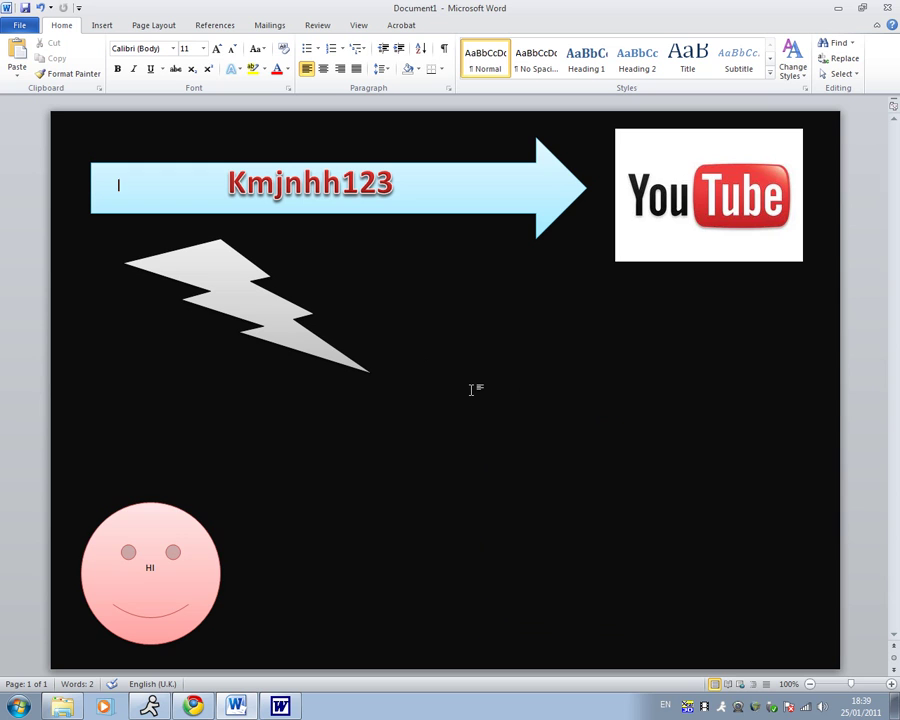
- Recopy the Subscribe image from Google Images and try pasting it into Word again
click(193, 706)
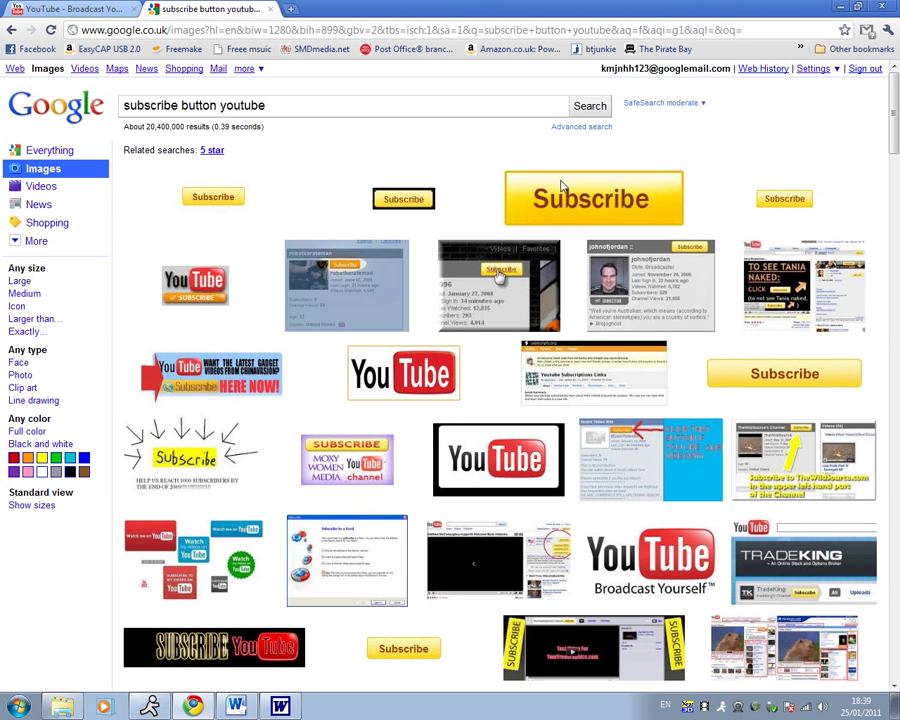
right_click(591, 191)
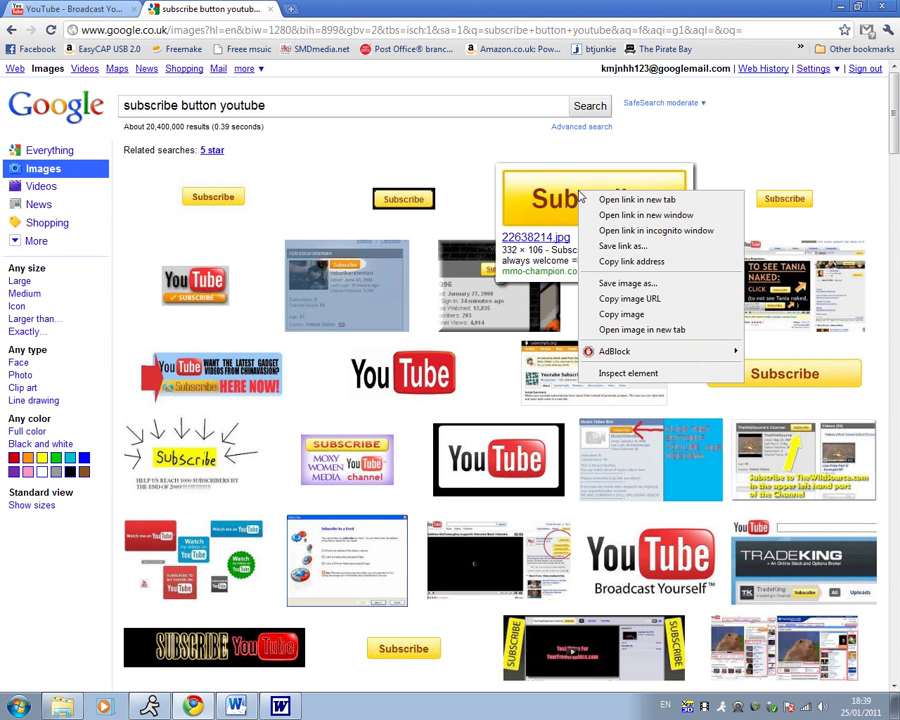
click(621, 314)
key(alt+Tab)
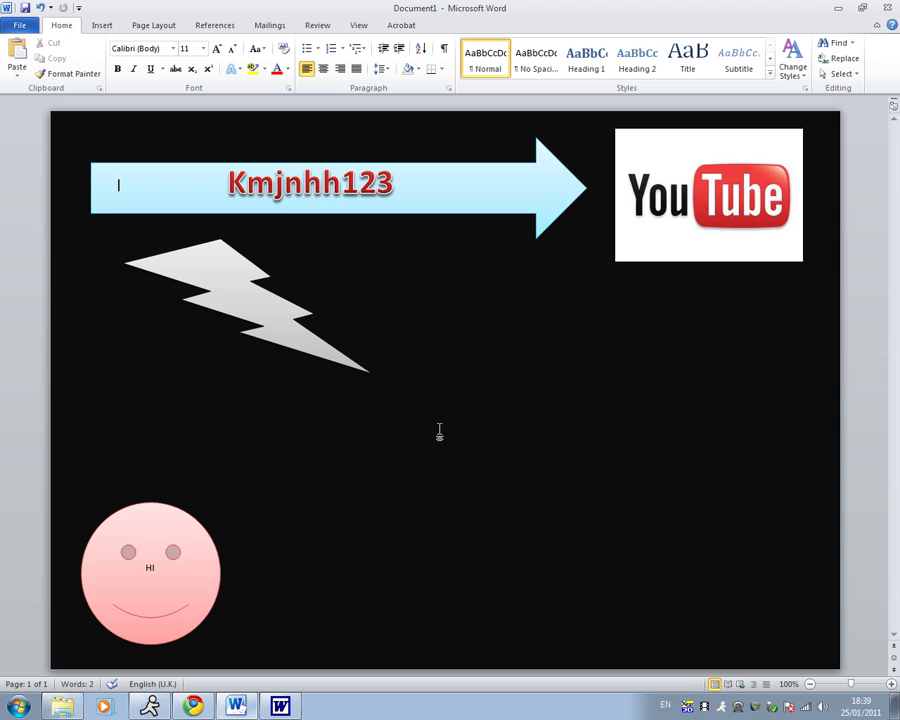
right_click(465, 382)
click(518, 437)
- Deselect the Kmjnhh123 arrow and try pasting the image on an empty part of the page
right_click(141, 201)
click(117, 201)
click(136, 319)
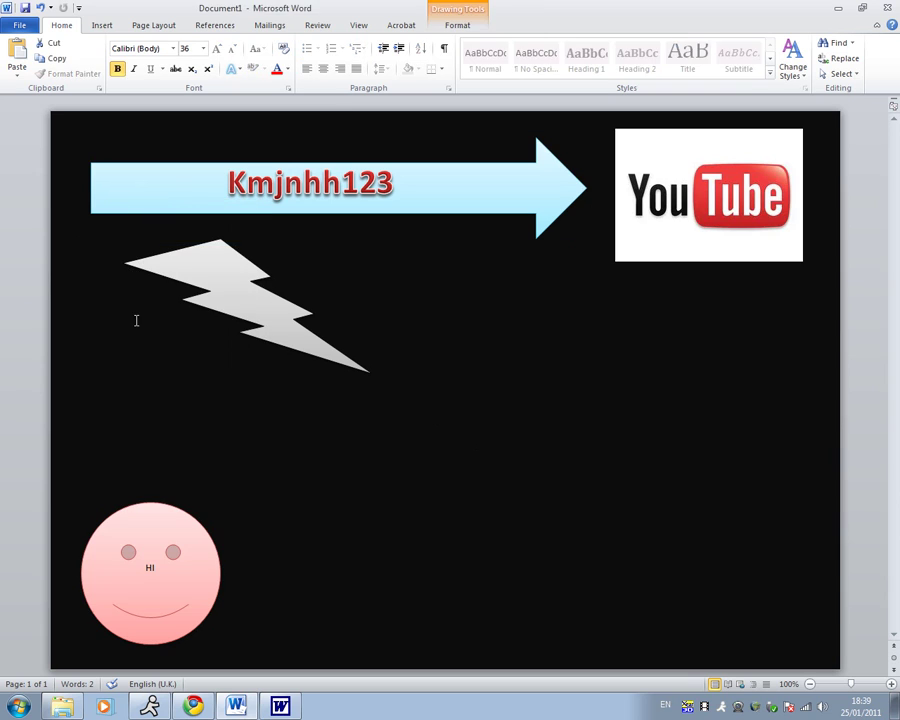
right_click(134, 318)
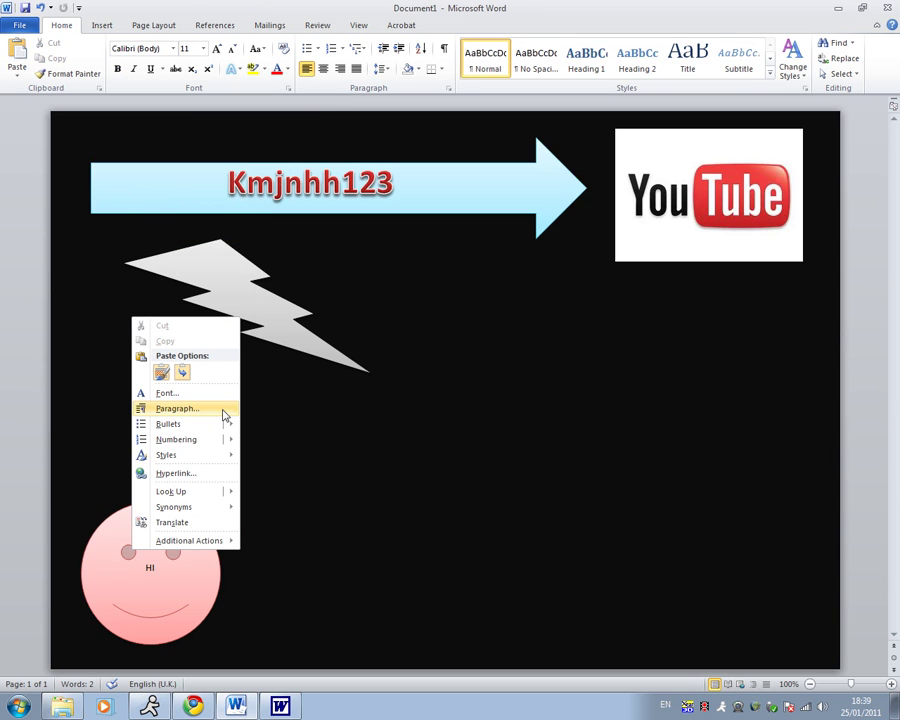
click(184, 366)
right_click(241, 377)
click(268, 427)
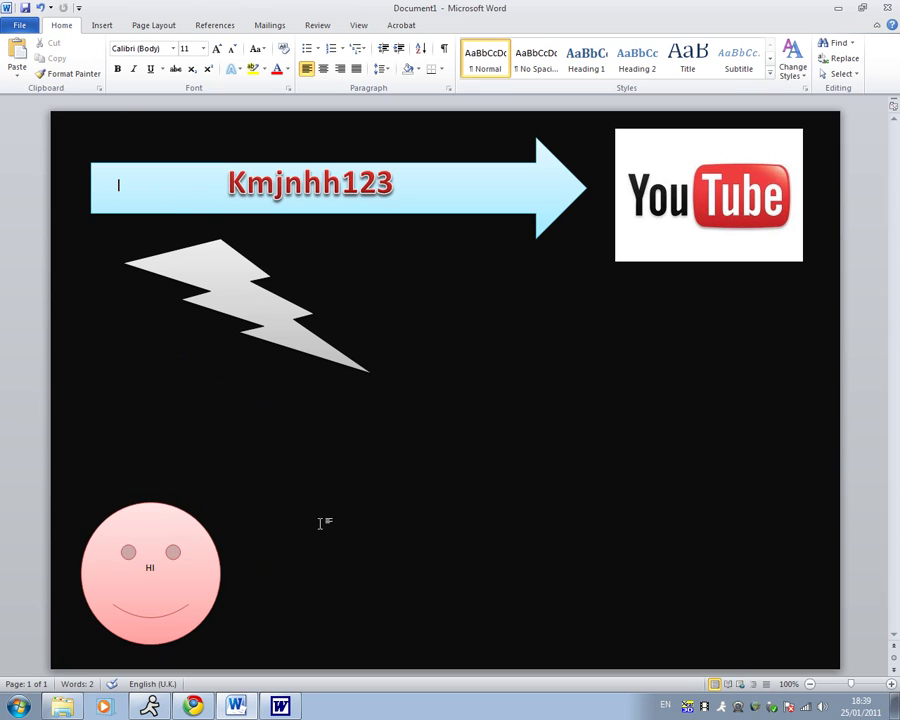
- Copy the small Subscribe preview image instead and try pasting it onto the page
click(192, 706)
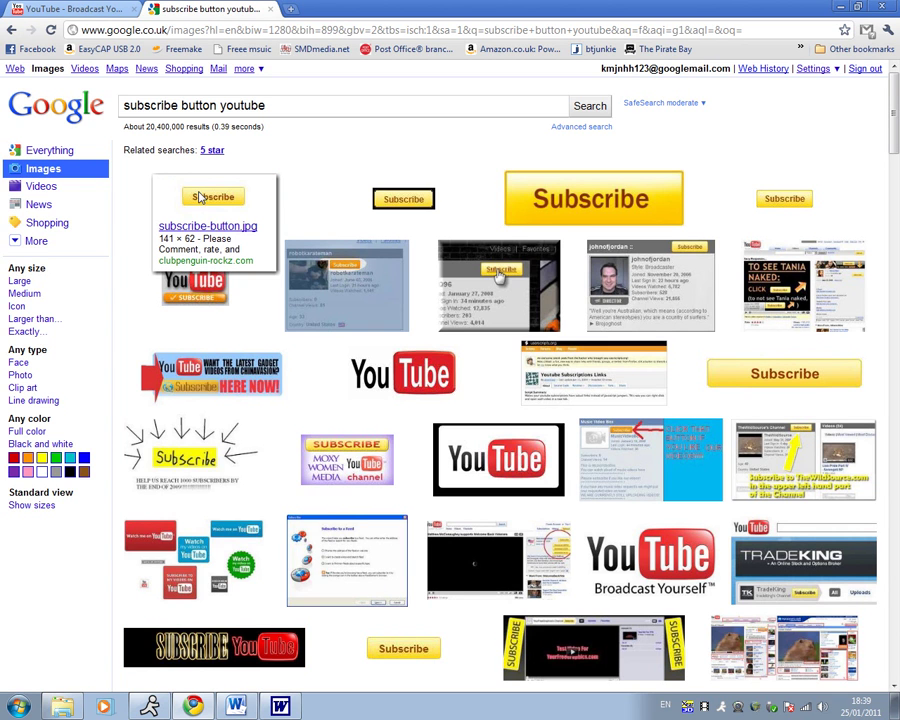
right_click(201, 197)
click(258, 316)
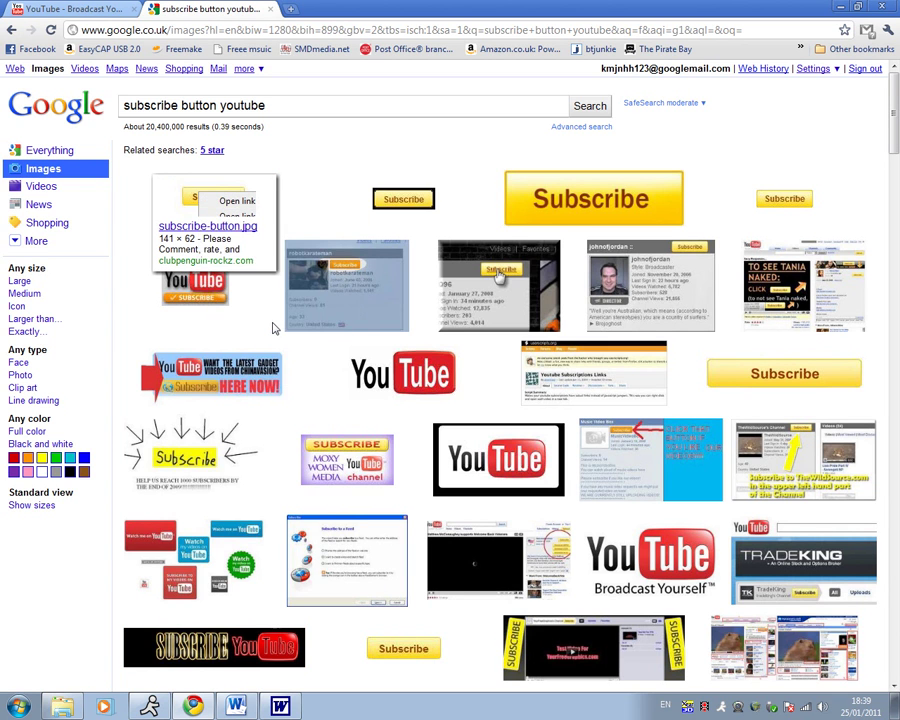
click(237, 706)
right_click(462, 382)
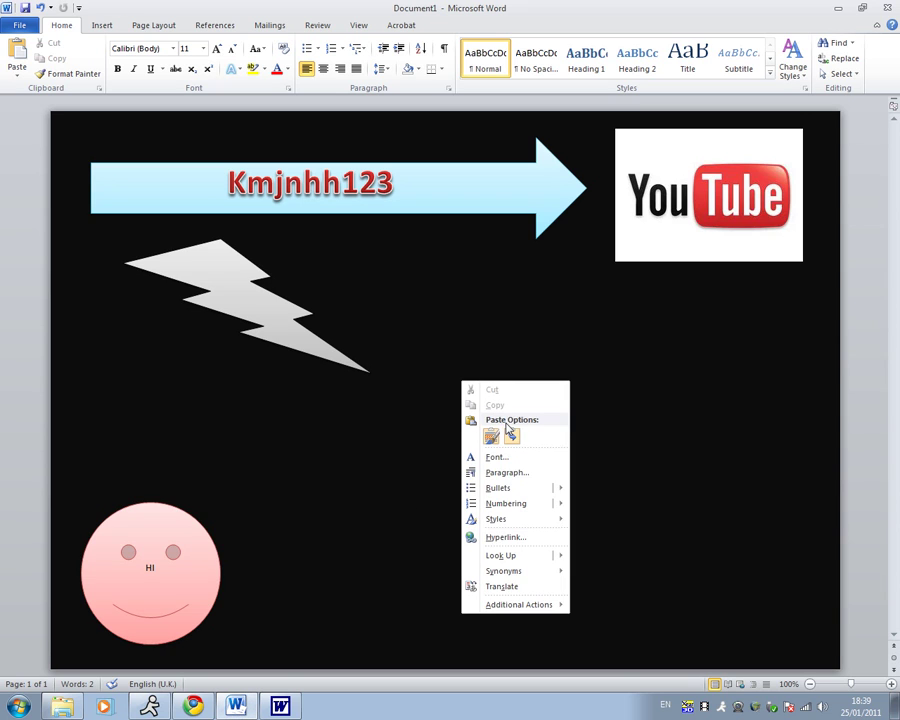
key(Escape)
right_click(395, 386)
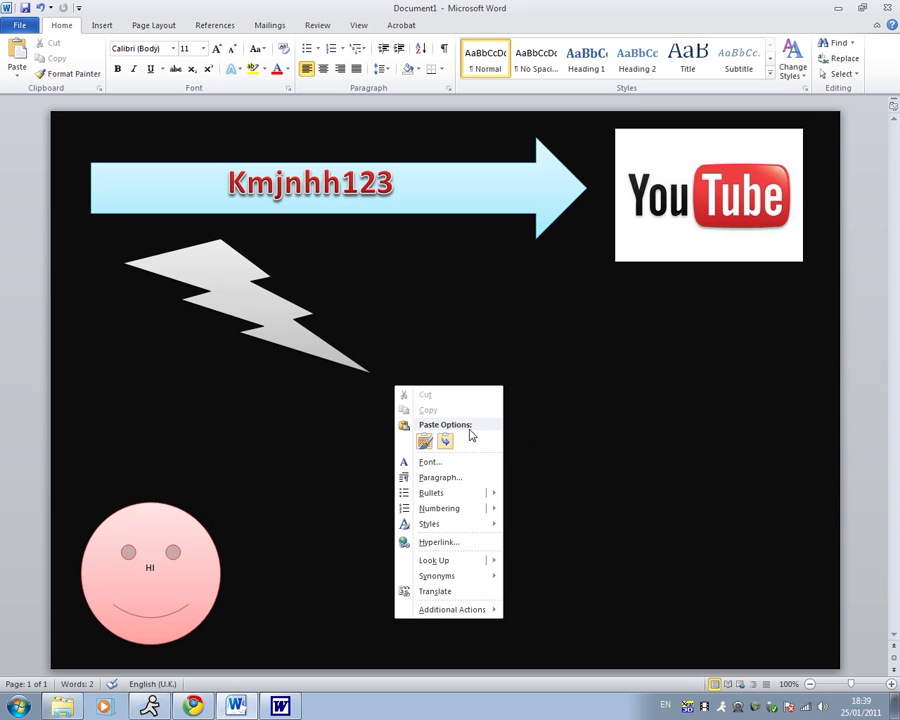
click(345, 447)
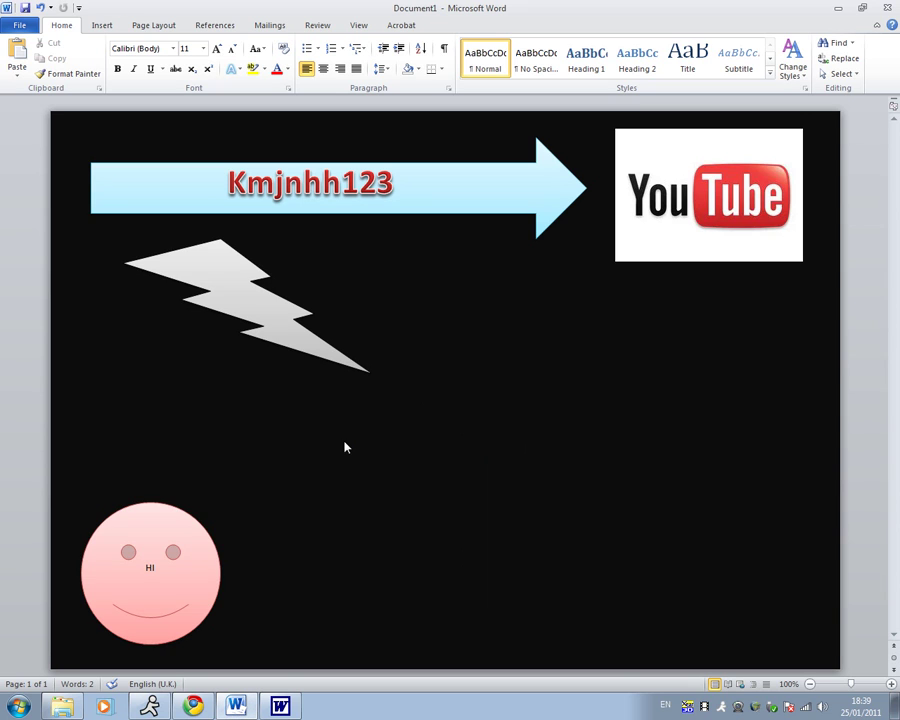
- Undo the last change and remove the accidental empty second page, returning to page 1
click(241, 420)
key(ctrl+z)
key(Return)
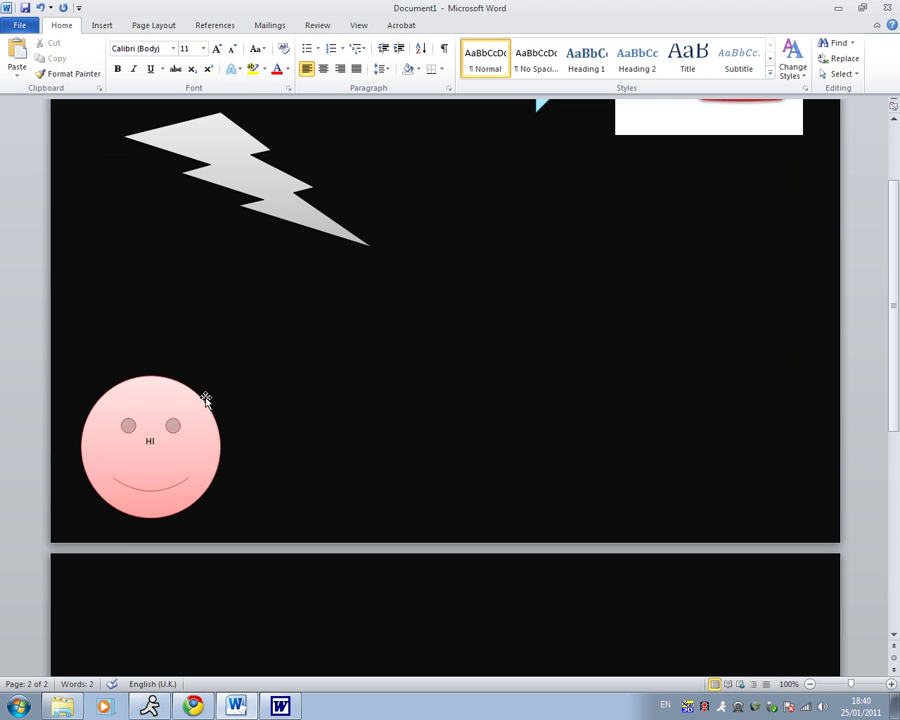
key(BackSpace)
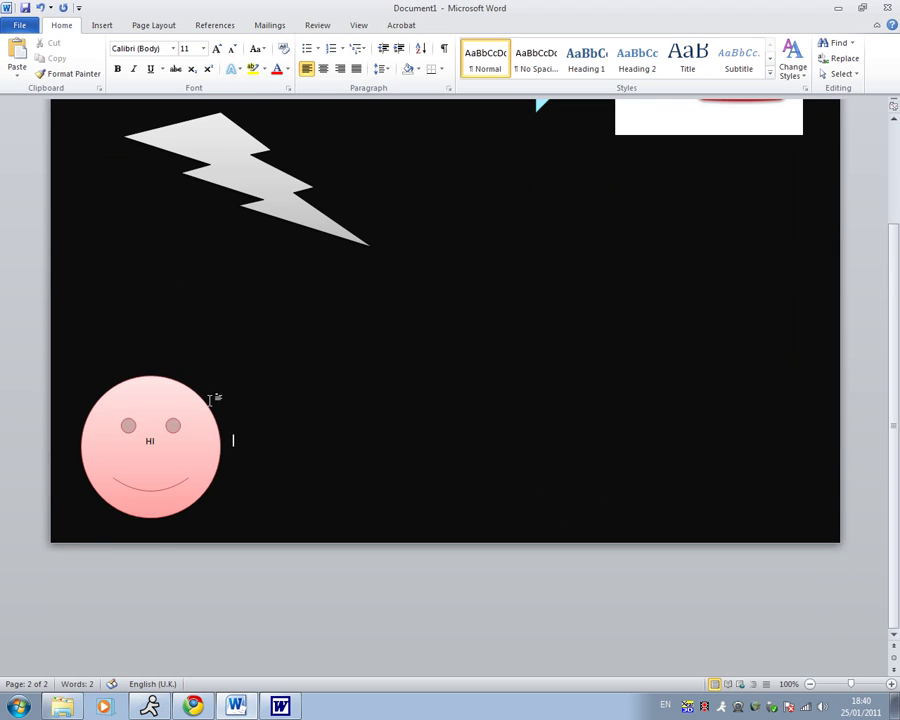
click(190, 385)
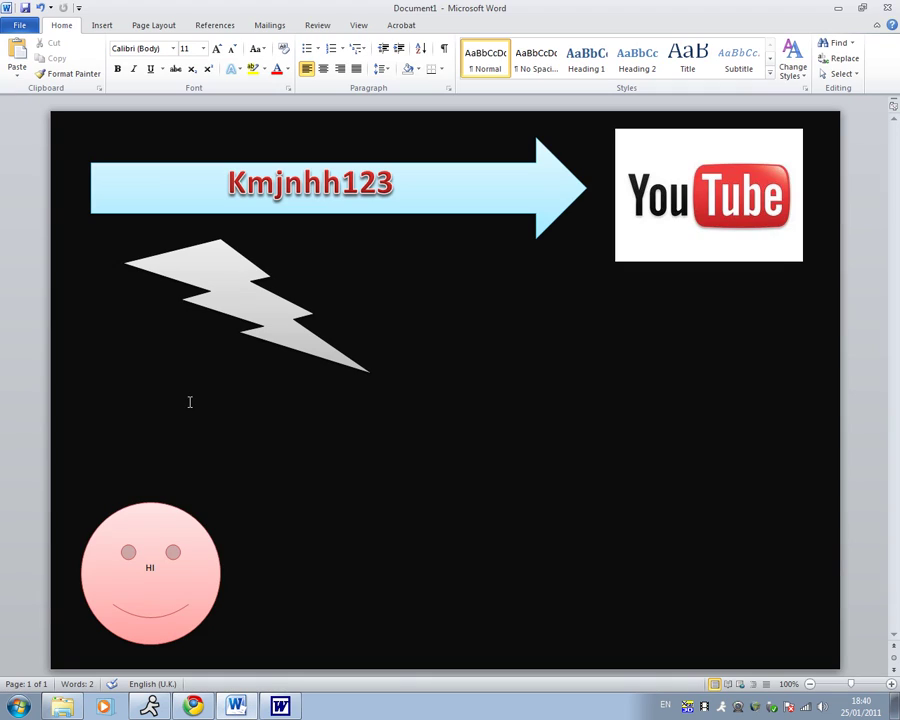
- Make several more paste attempts on the page, then dismiss the menu without pasting
right_click(190, 402)
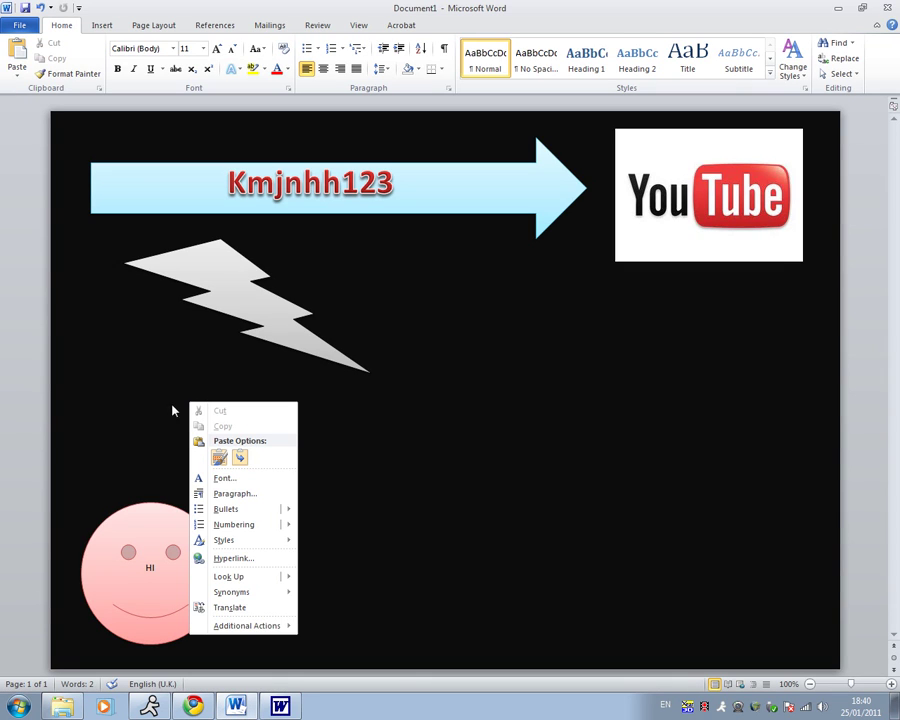
click(167, 405)
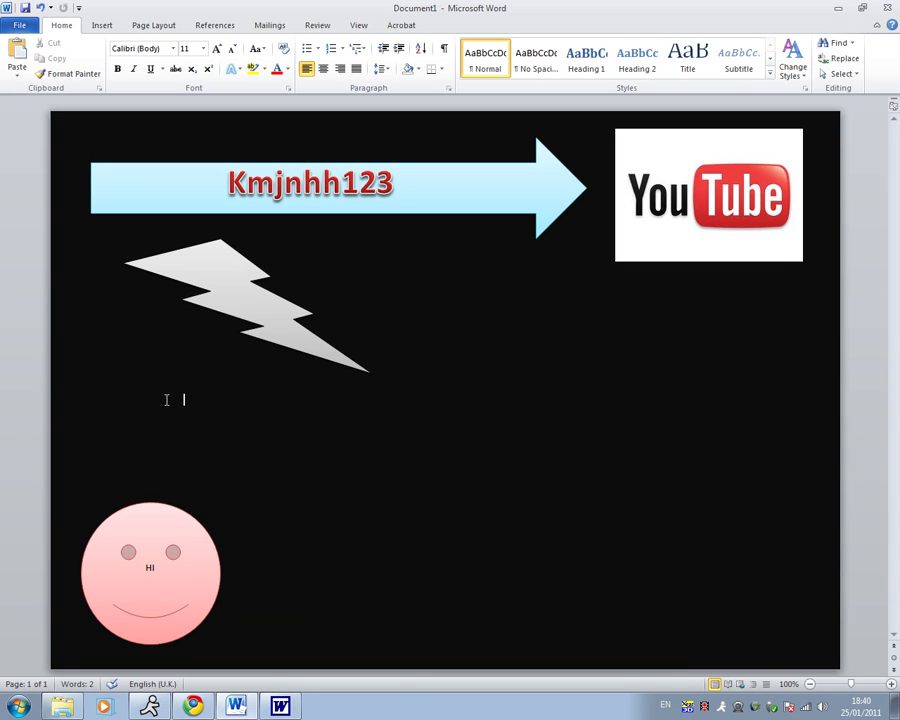
right_click(189, 401)
click(392, 413)
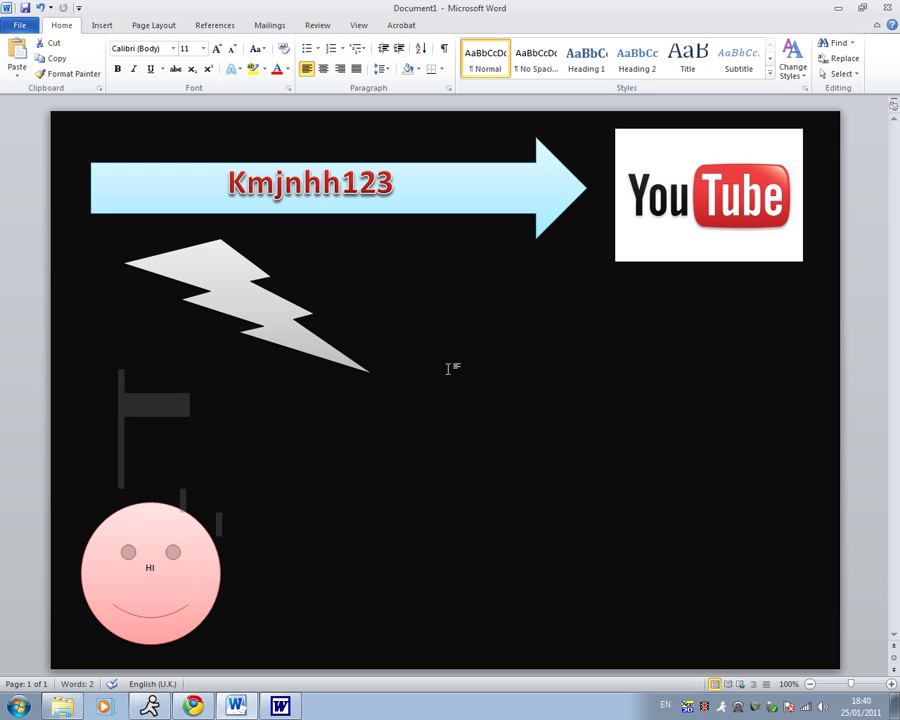
right_click(180, 412)
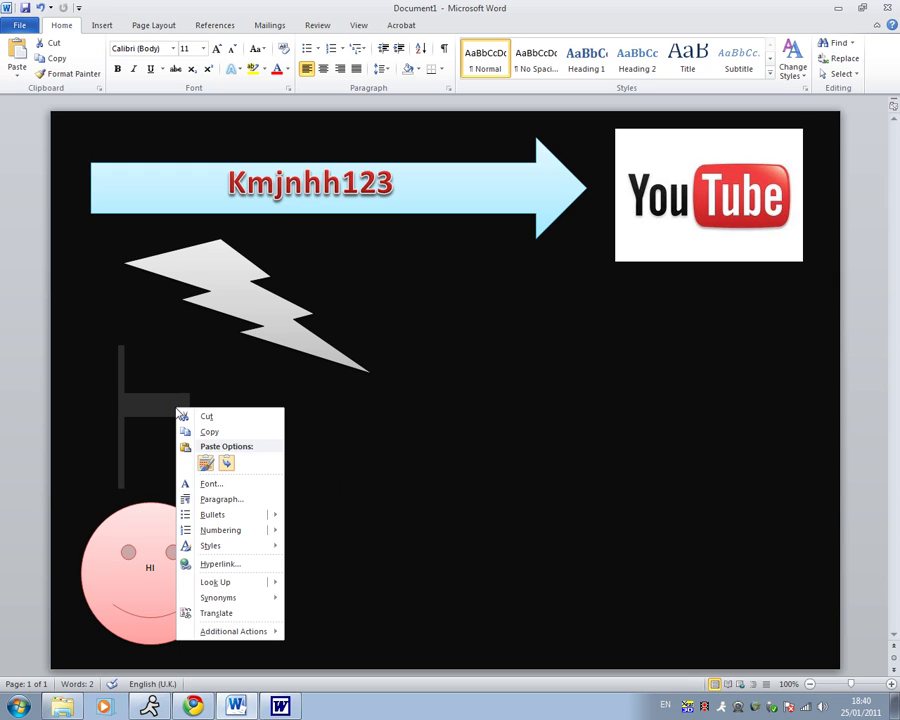
click(353, 506)
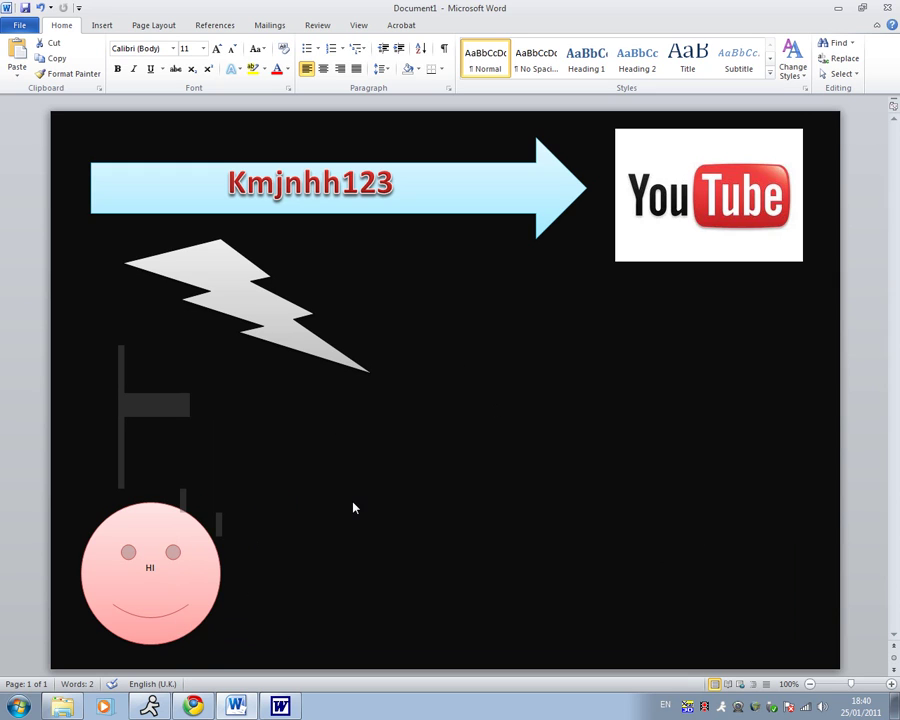
right_click(378, 457)
click(297, 432)
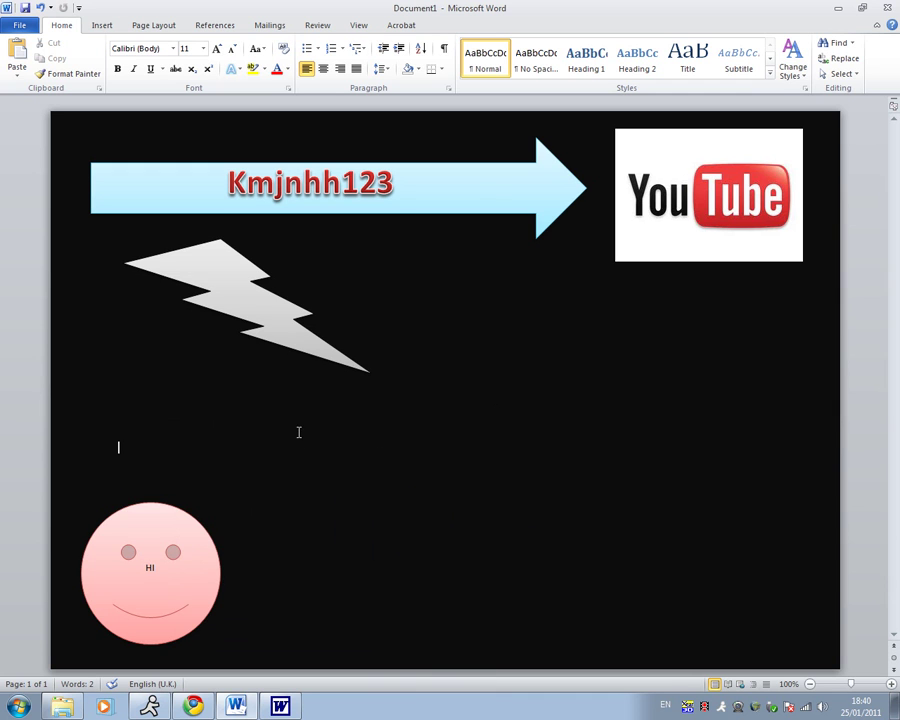
- Open the wide Subscribe image's Photobucket page, copy the button image, and return to Word
click(193, 706)
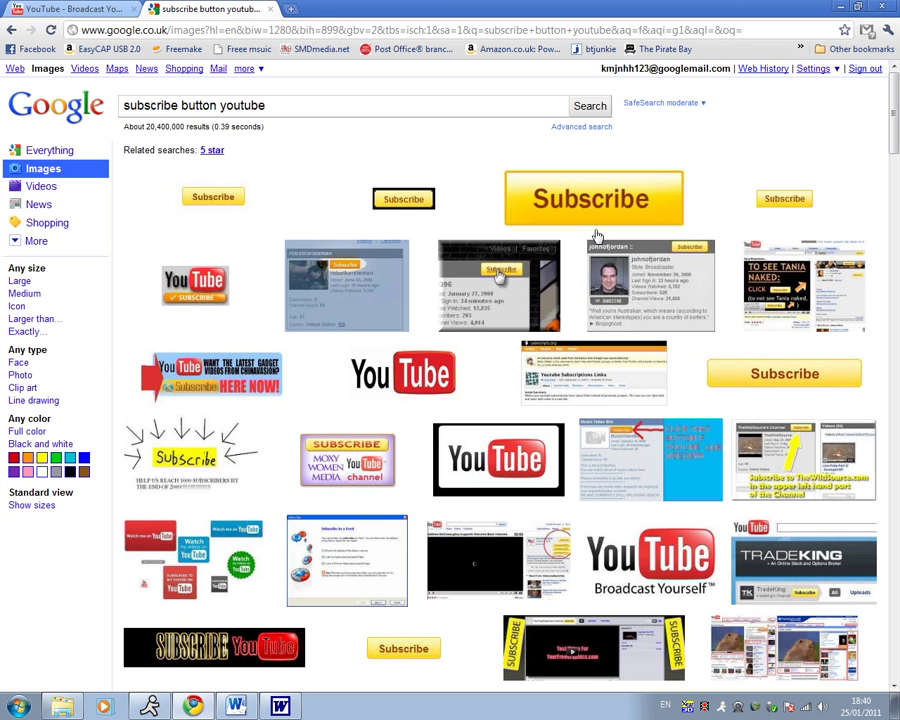
click(778, 375)
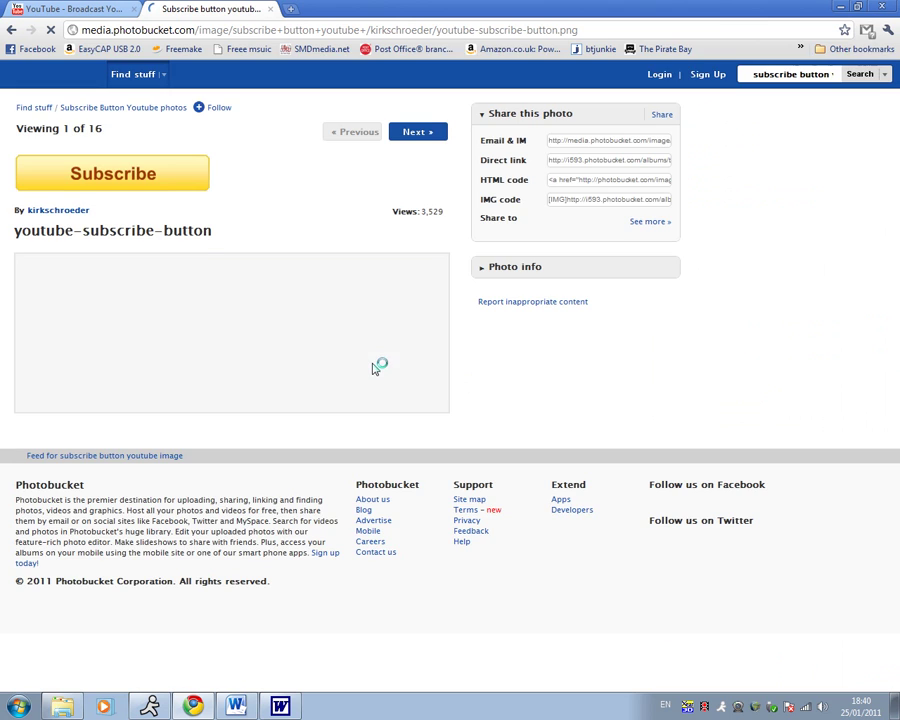
right_click(153, 176)
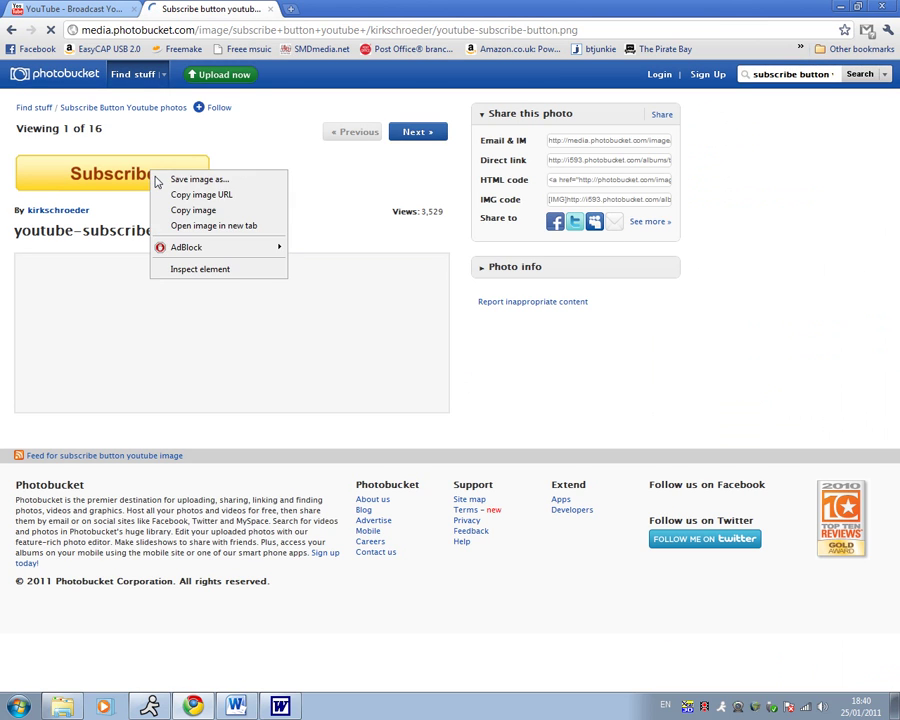
click(187, 210)
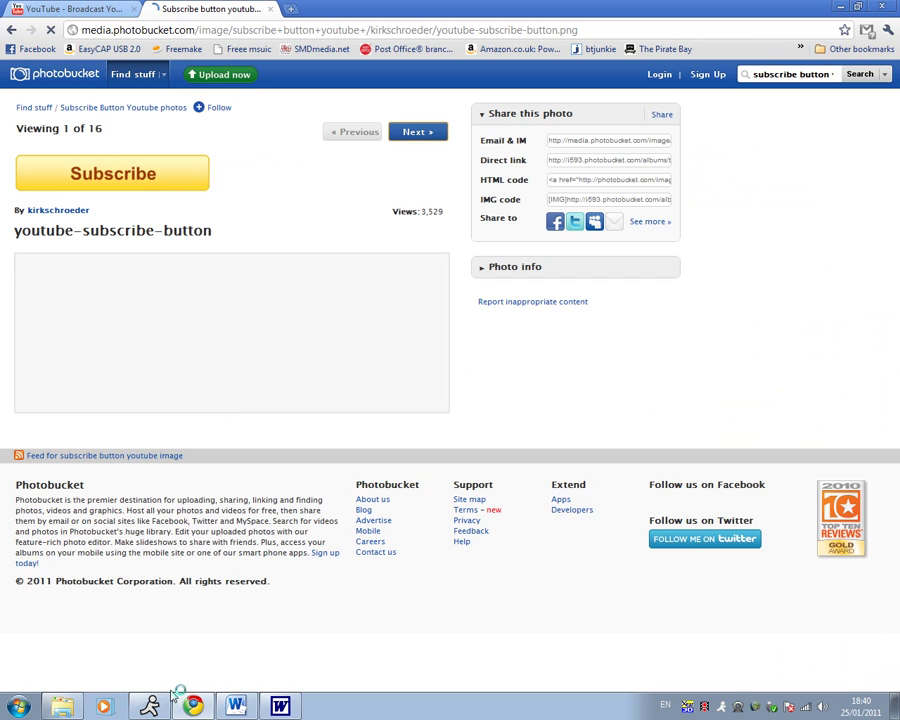
click(236, 706)
- Paste the yellow Subscribe button onto the black page and try moving it around
right_click(495, 416)
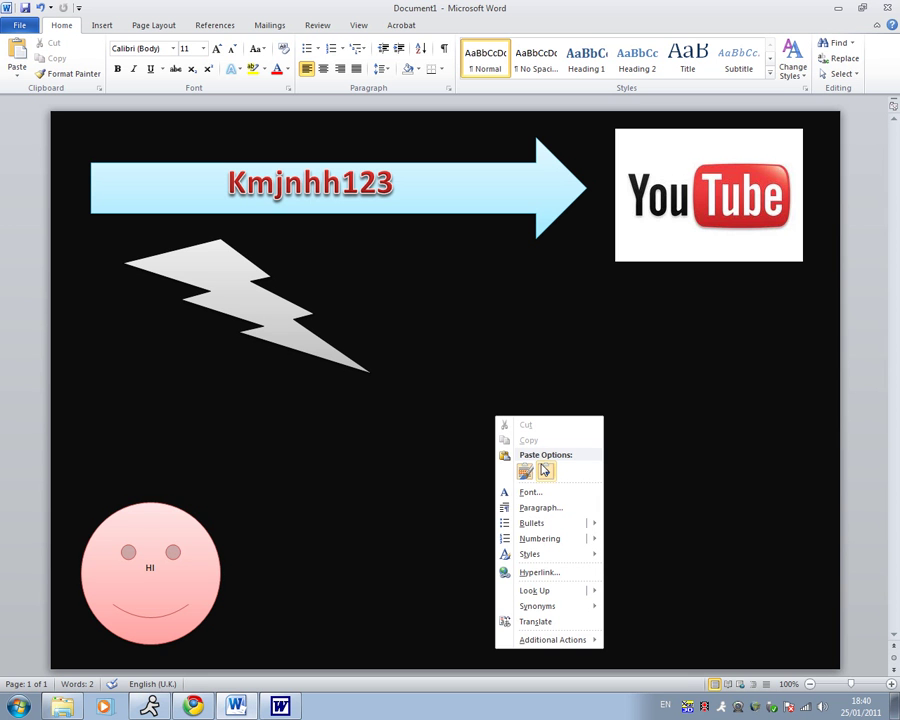
click(544, 470)
click(356, 418)
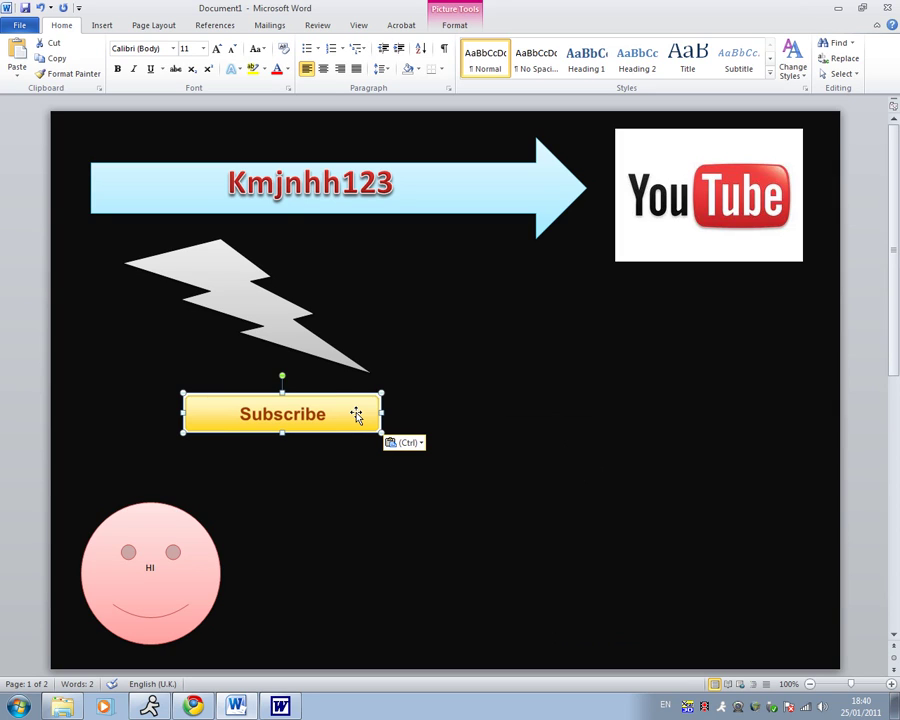
click(481, 402)
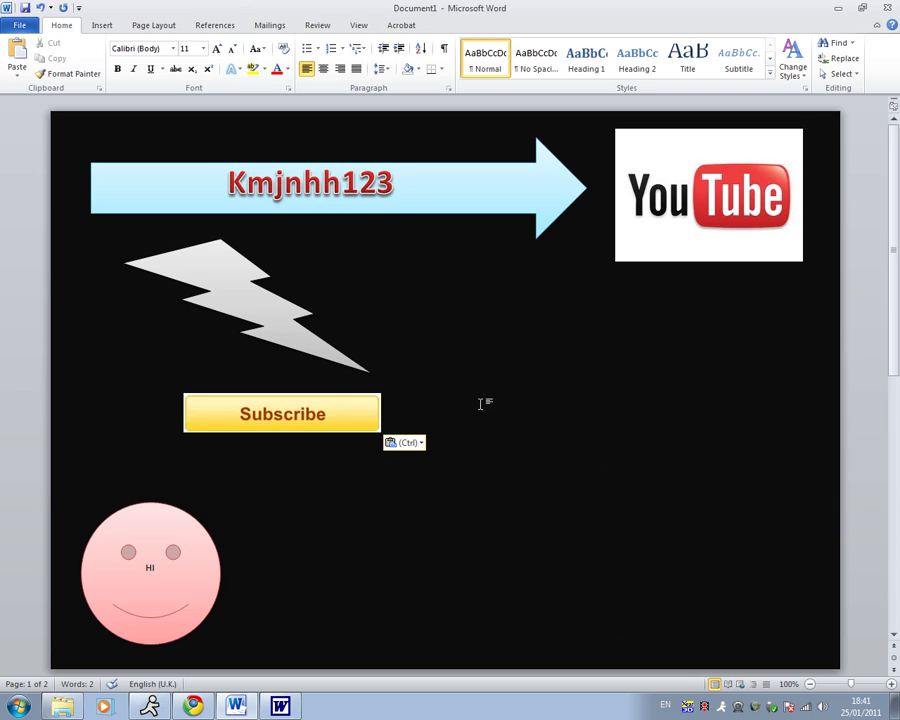
click(336, 418)
drag(339, 422, 293, 360)
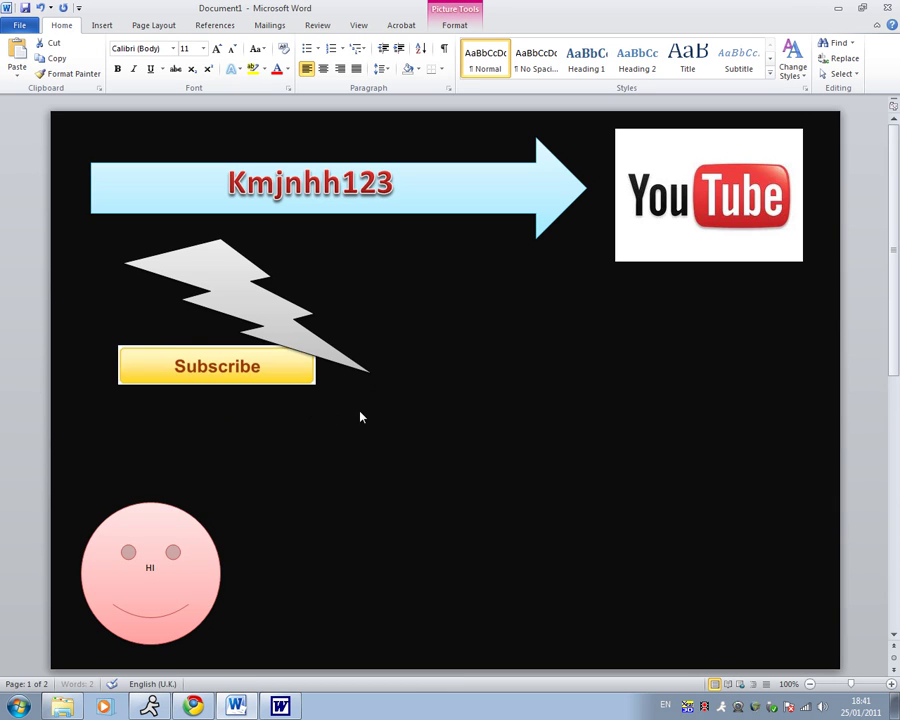
click(388, 452)
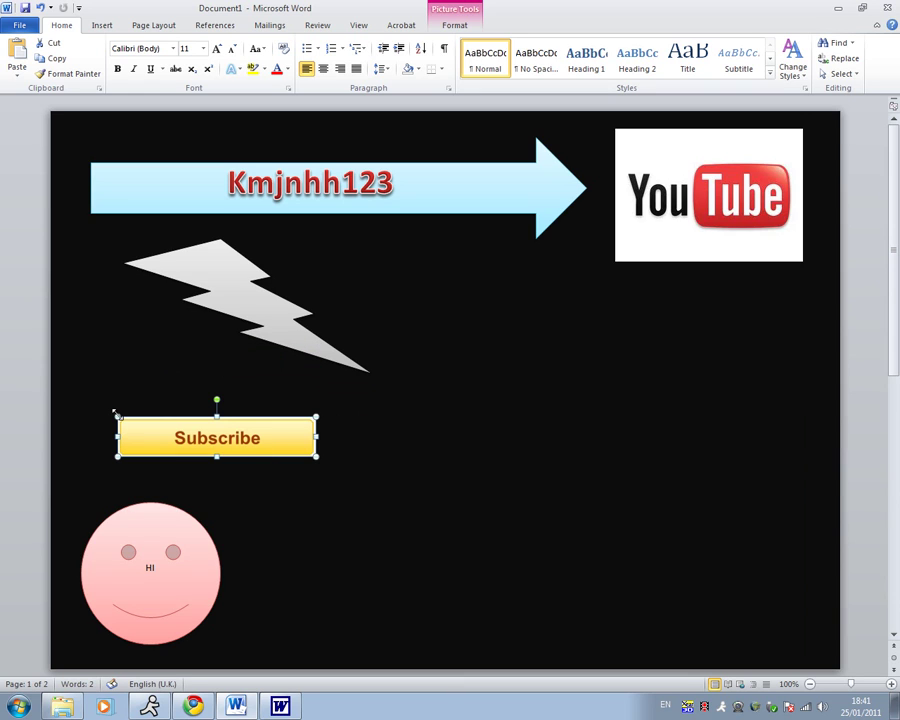
click(119, 361)
click(281, 444)
- Set the Subscribe picture's text wrapping to Through and drag it beside the lightning bolt's tip
click(457, 26)
click(641, 58)
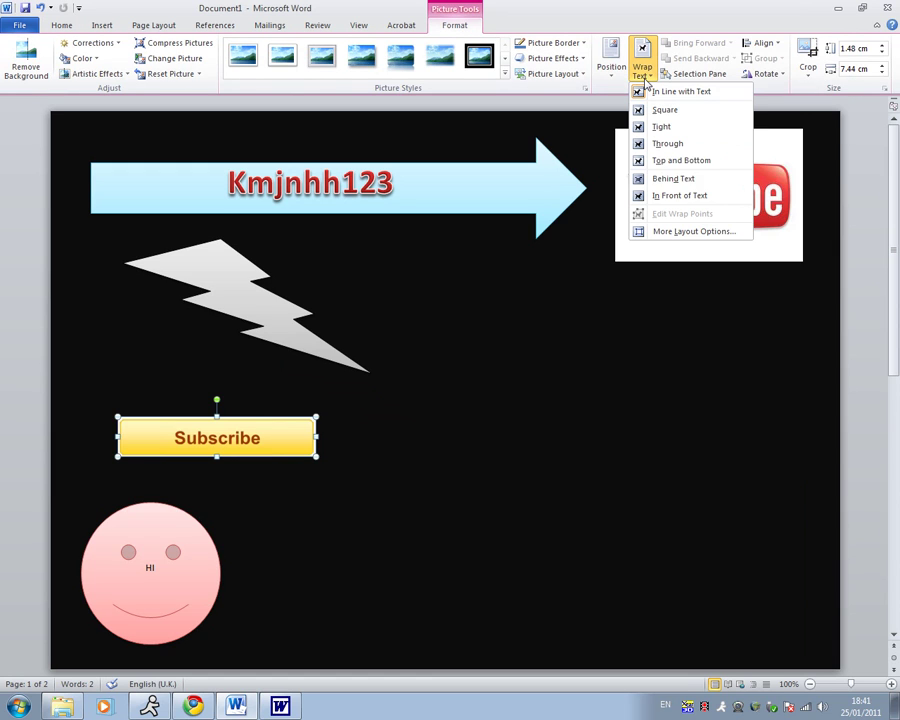
click(685, 146)
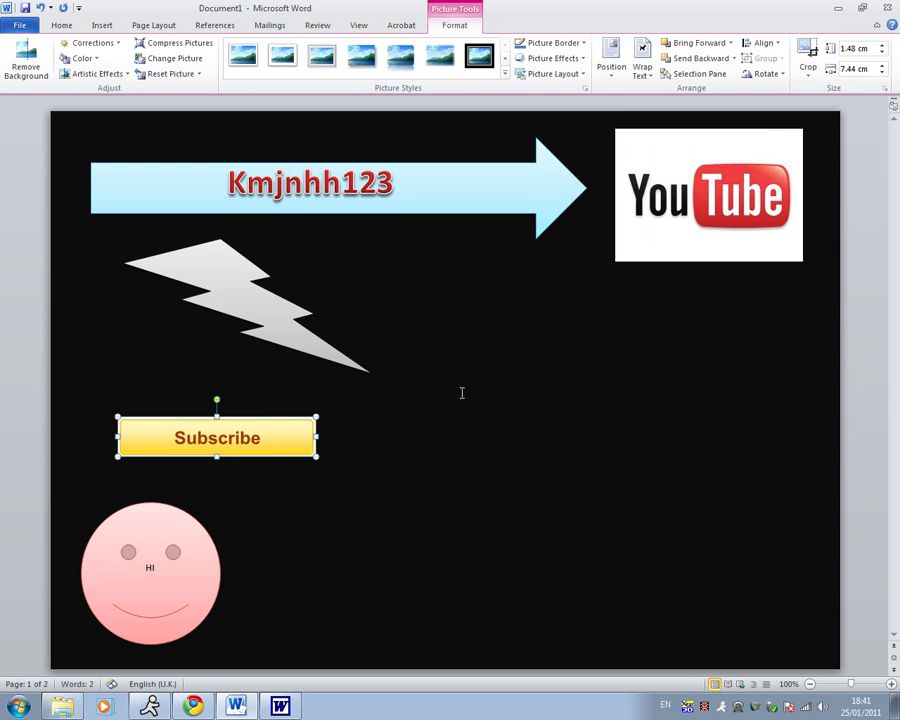
drag(553, 389, 538, 386)
- Add the text 'YEP PLZ' inside the lightning bolt shape
click(599, 487)
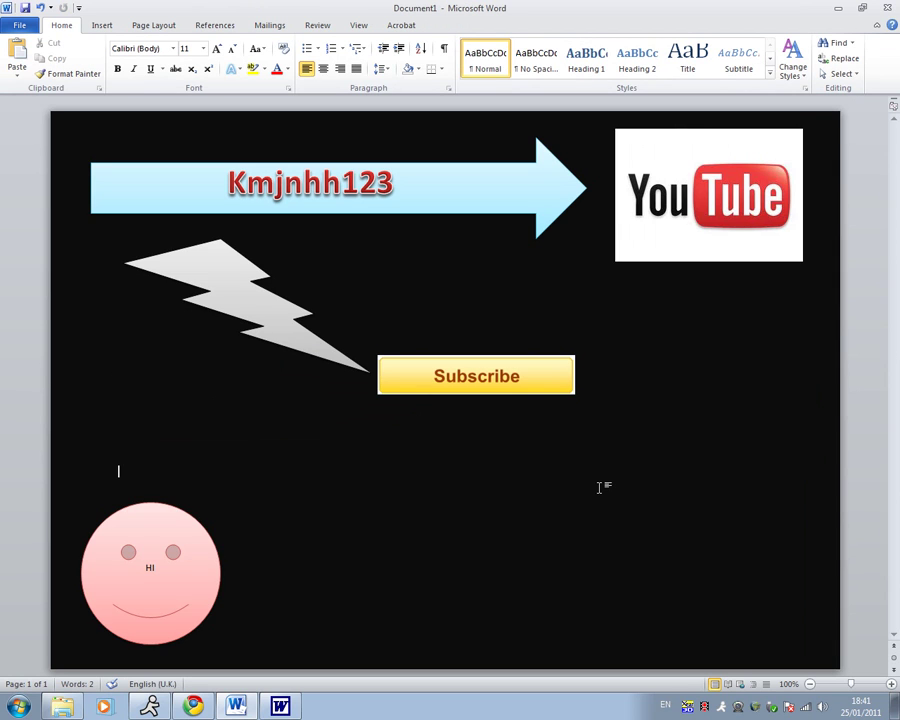
click(235, 275)
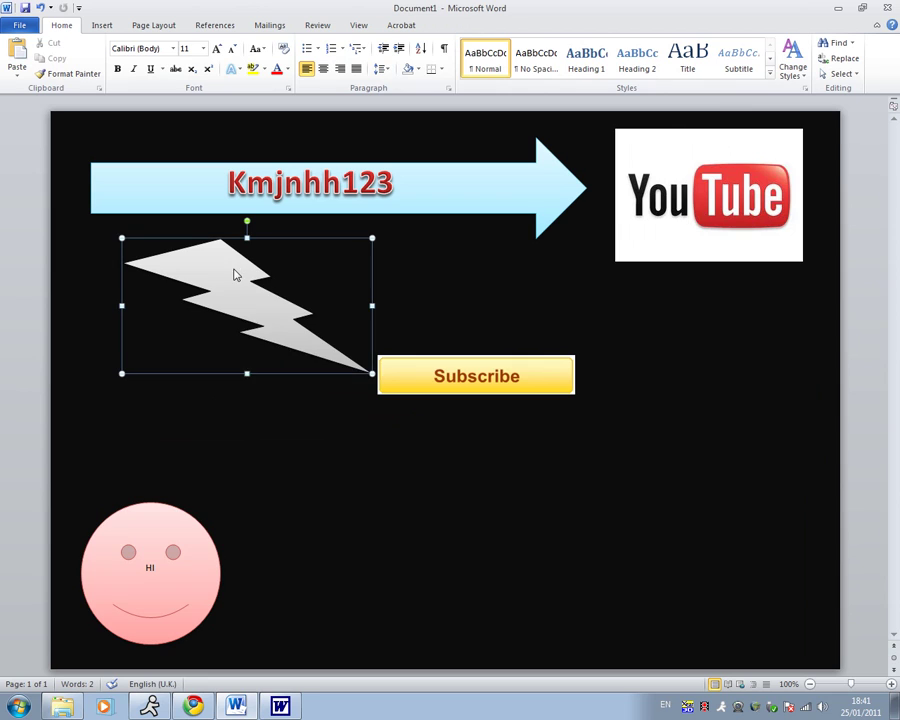
right_click(235, 275)
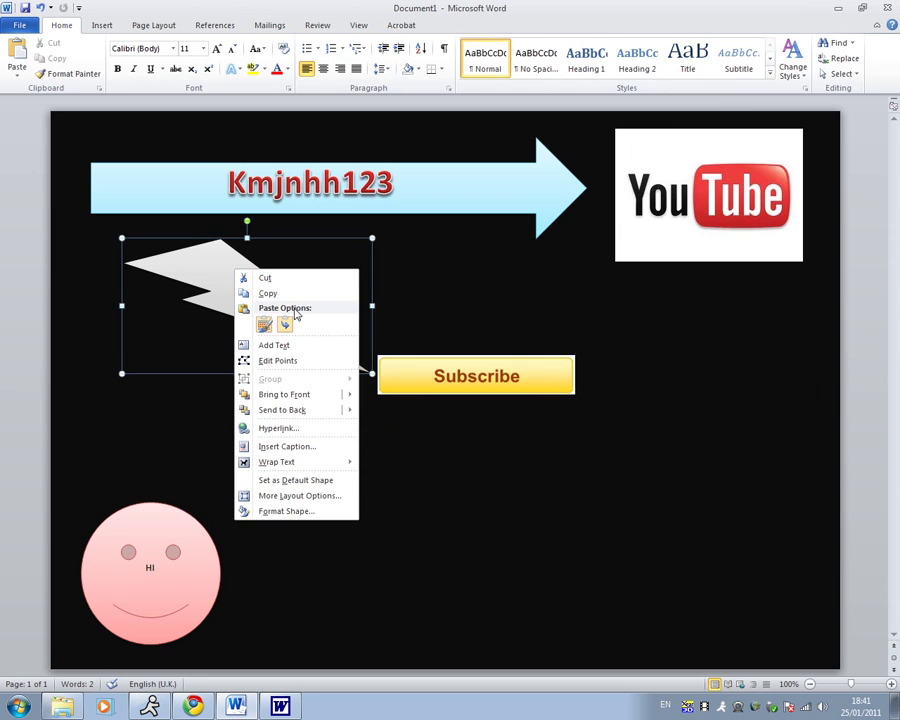
click(299, 350)
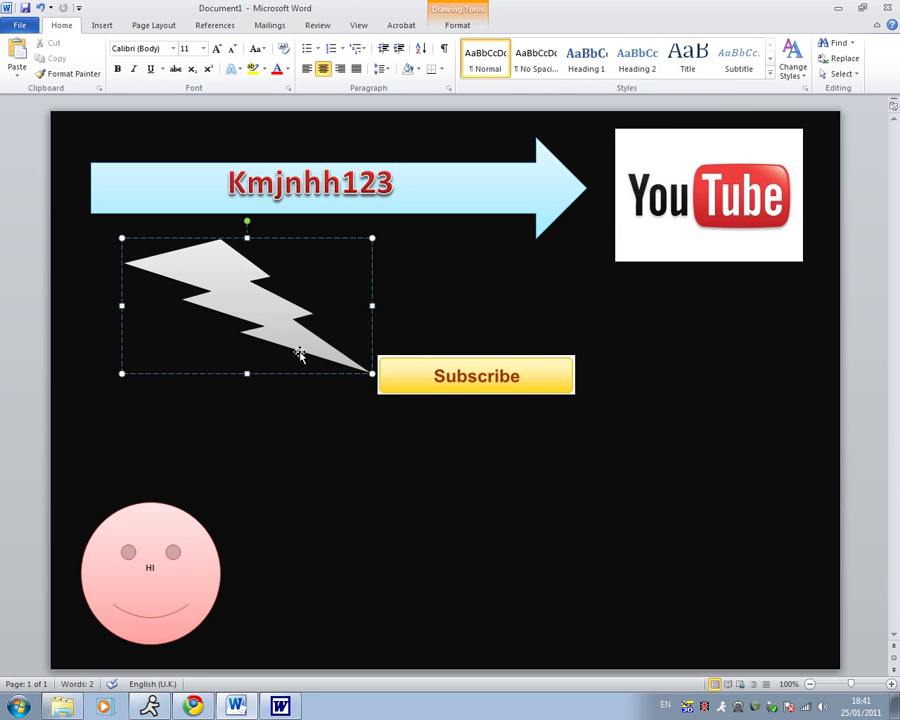
text(YEP PLZ)
click(494, 552)
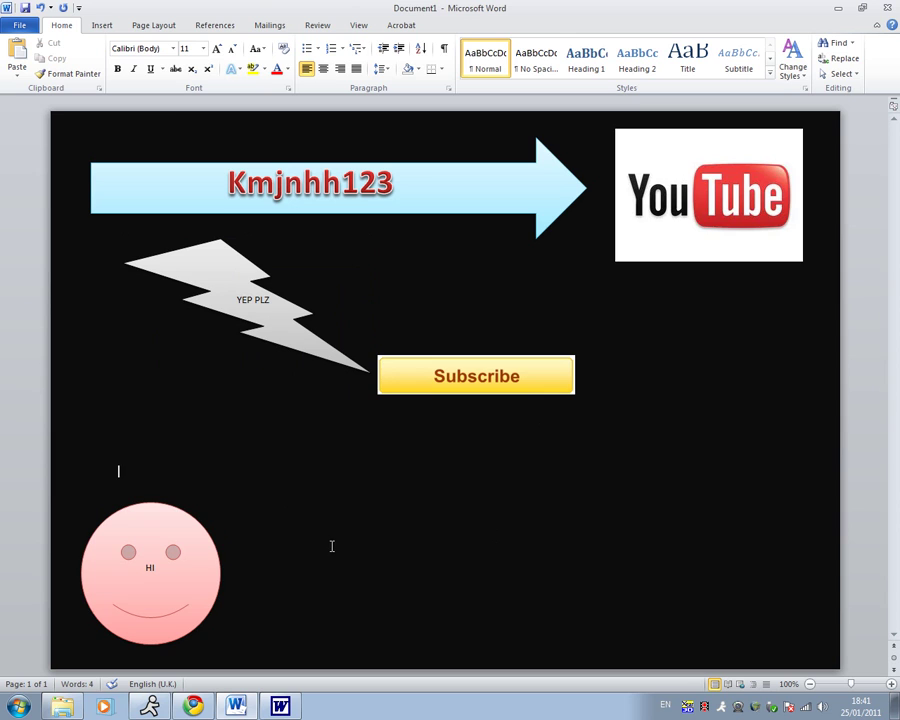
- Draw a large explosion star in the lower right, tilt it clockwise, and give it a red style
click(104, 25)
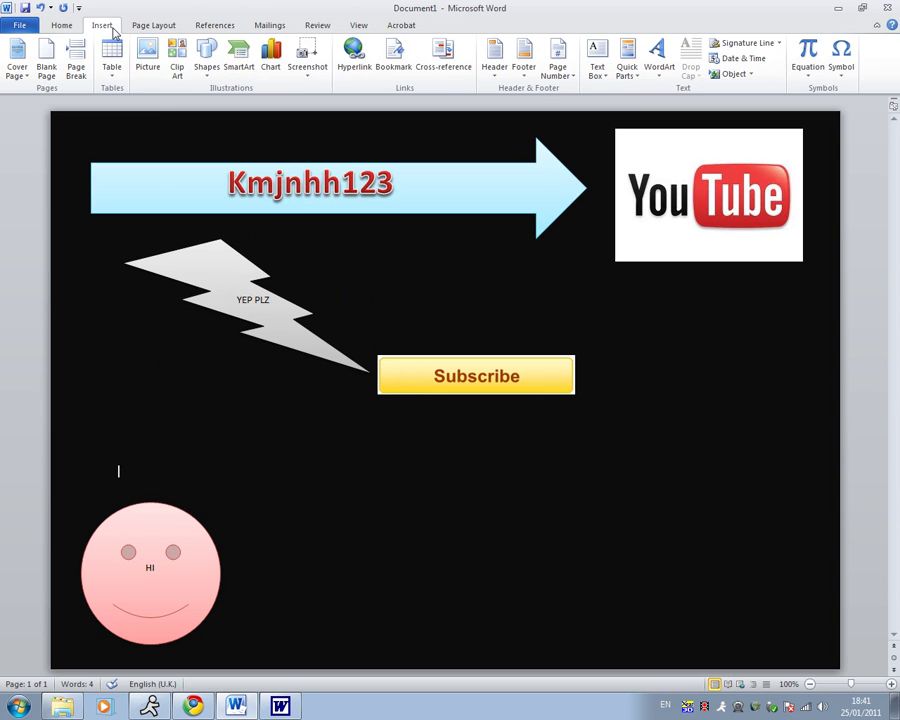
click(206, 55)
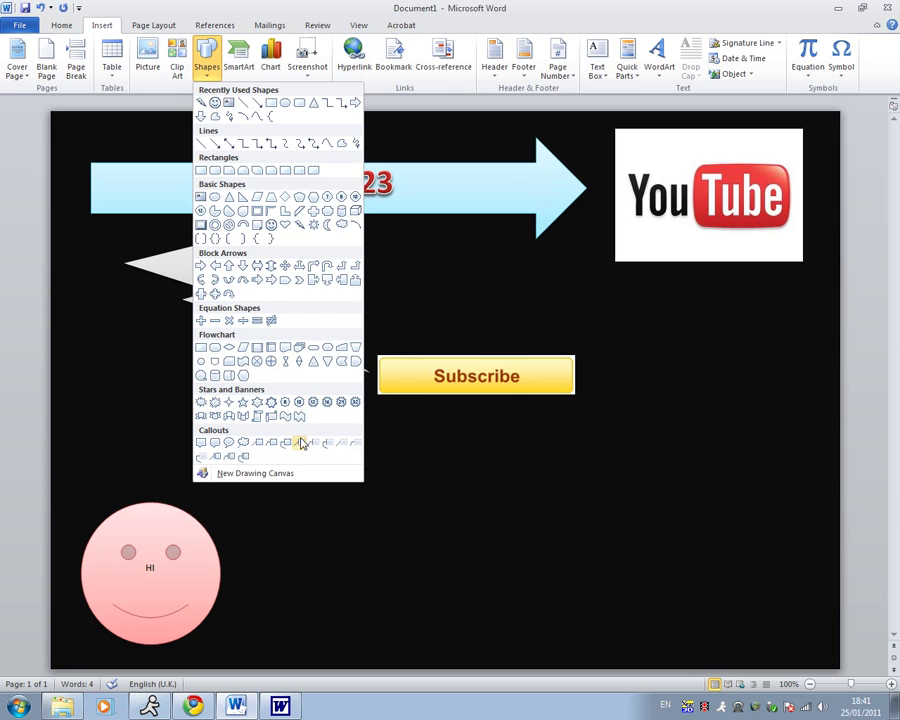
click(214, 402)
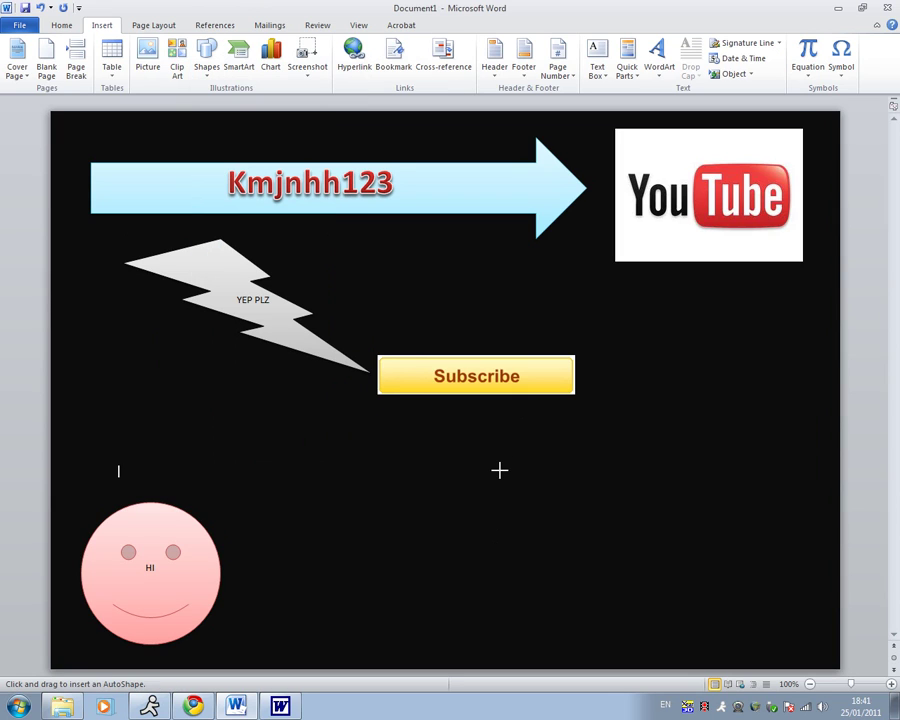
drag(810, 653, 407, 426)
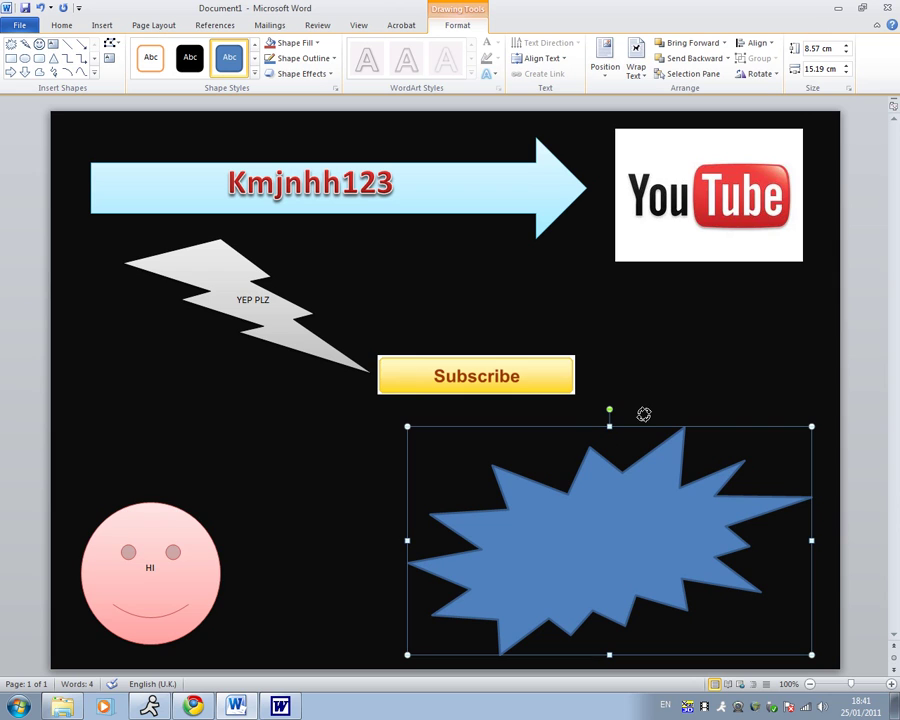
drag(609, 409, 621, 500)
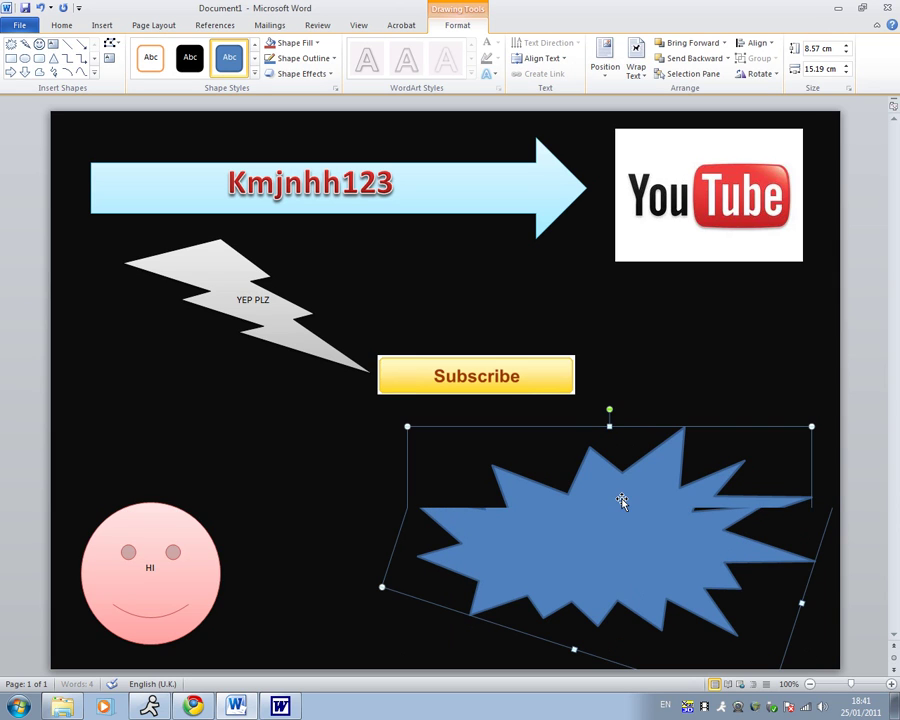
click(252, 72)
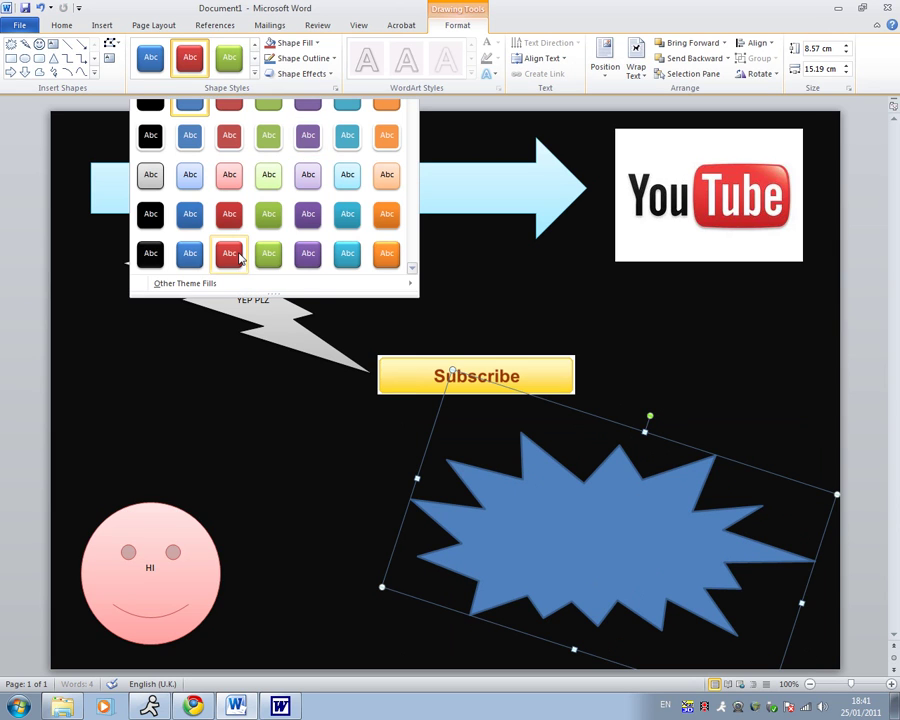
click(240, 258)
click(607, 542)
- Insert a WordArt text box over the red star
right_click(607, 542)
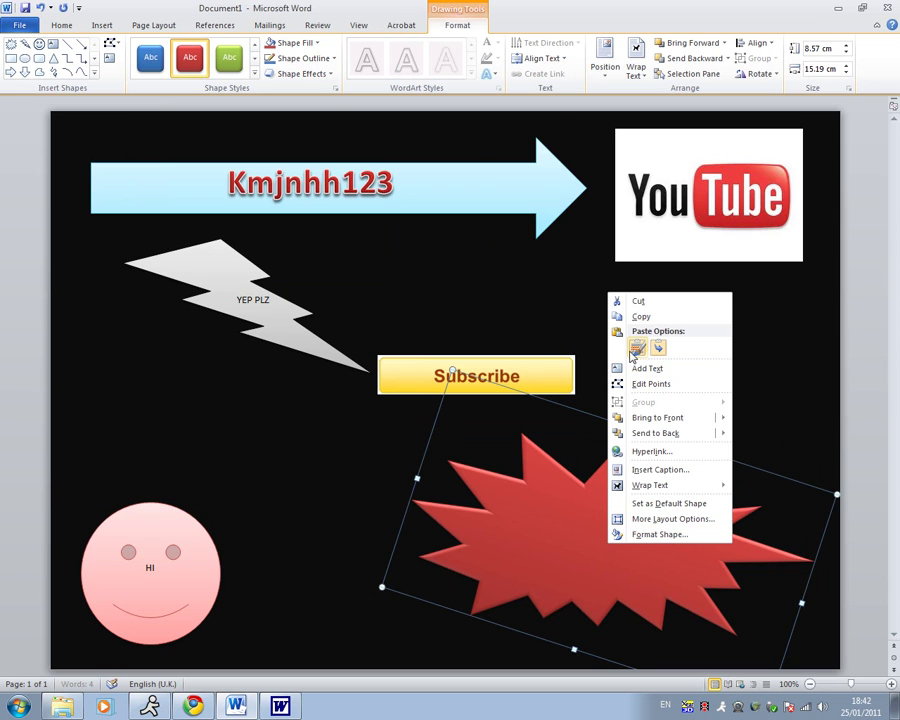
click(102, 25)
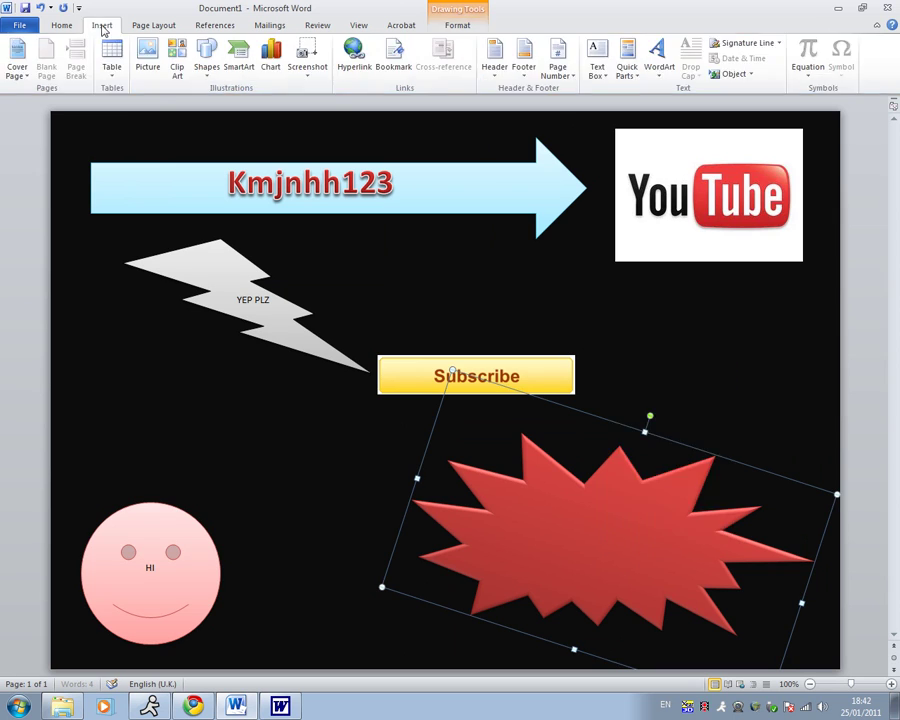
click(656, 55)
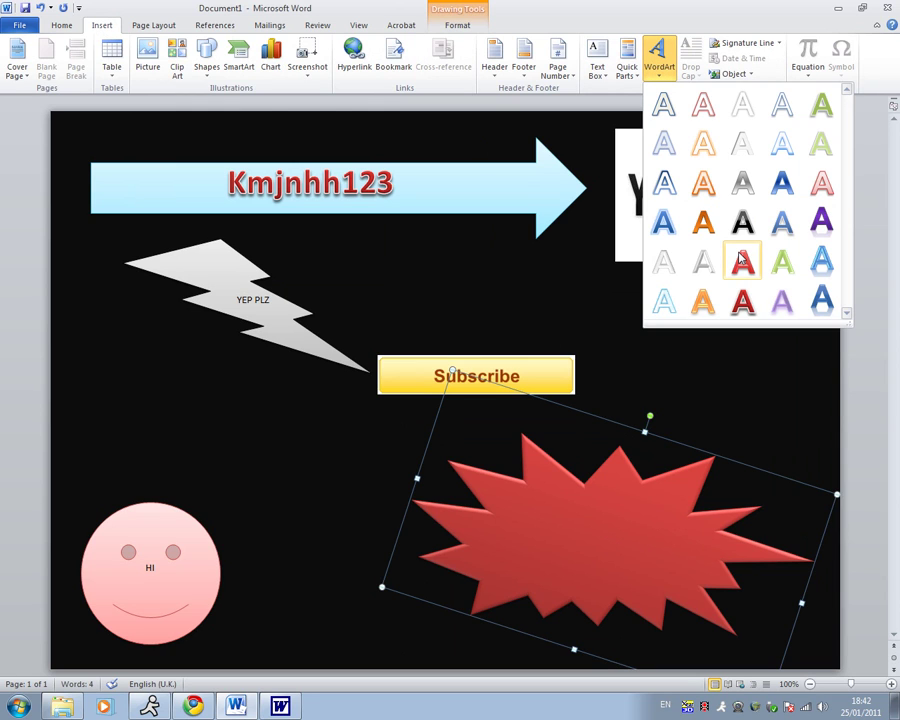
click(782, 259)
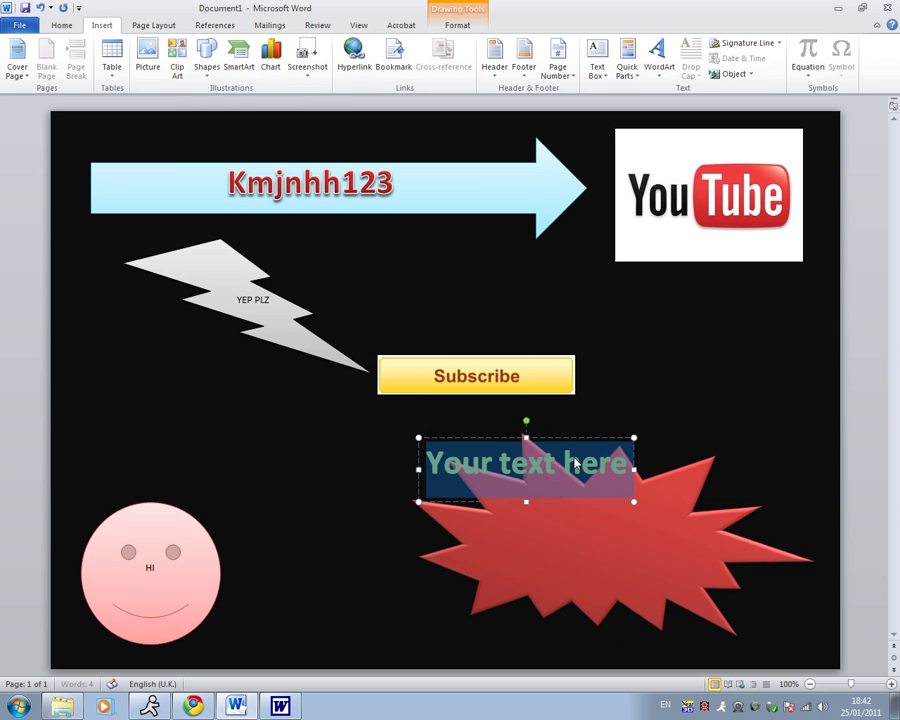
- Replace the WordArt placeholder with 'Subscribe !!!!!!' and centre it on the star
click(575, 462)
click(618, 466)
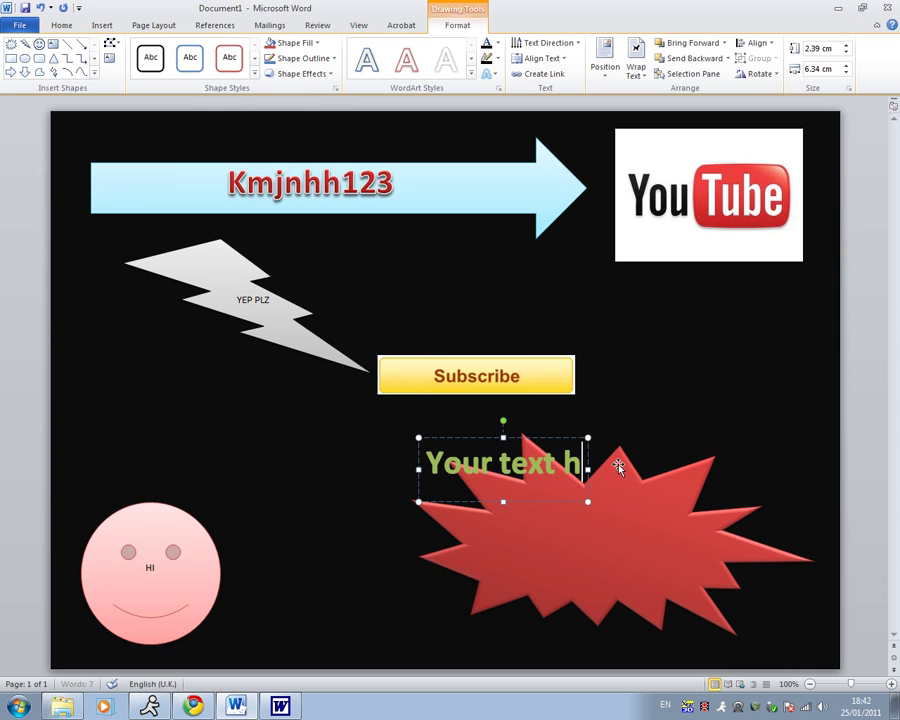
key(BackSpace)
key(BackSpace)
key(BackSpace)
key(BackSpace)
key(BackSpace)
key(BackSpace)
key(BackSpace)
key(BackSpace)
key(BackSpace)
key(BackSpace)
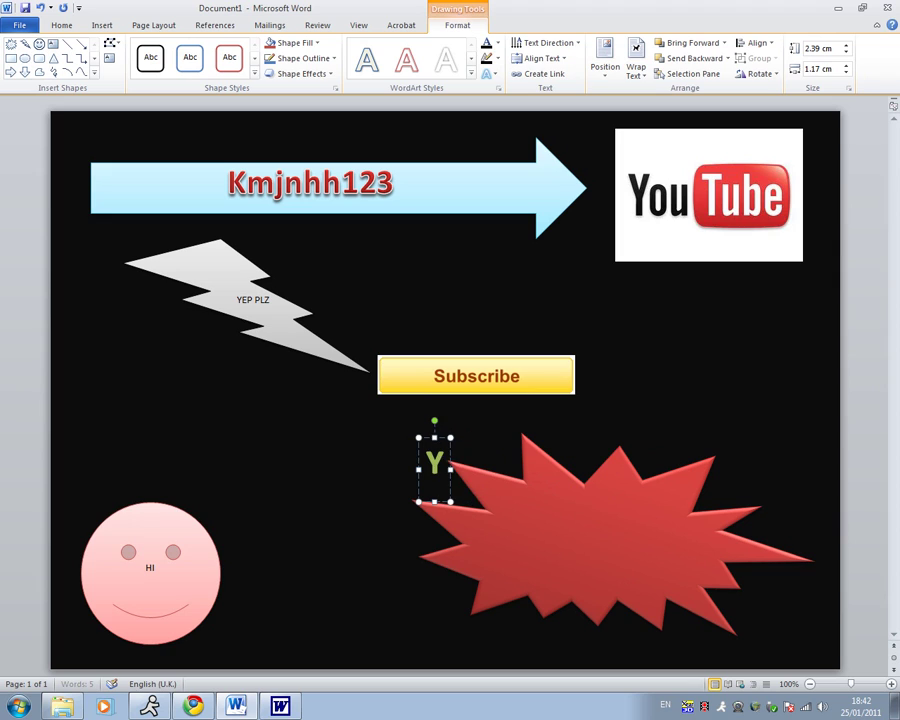
key(BackSpace)
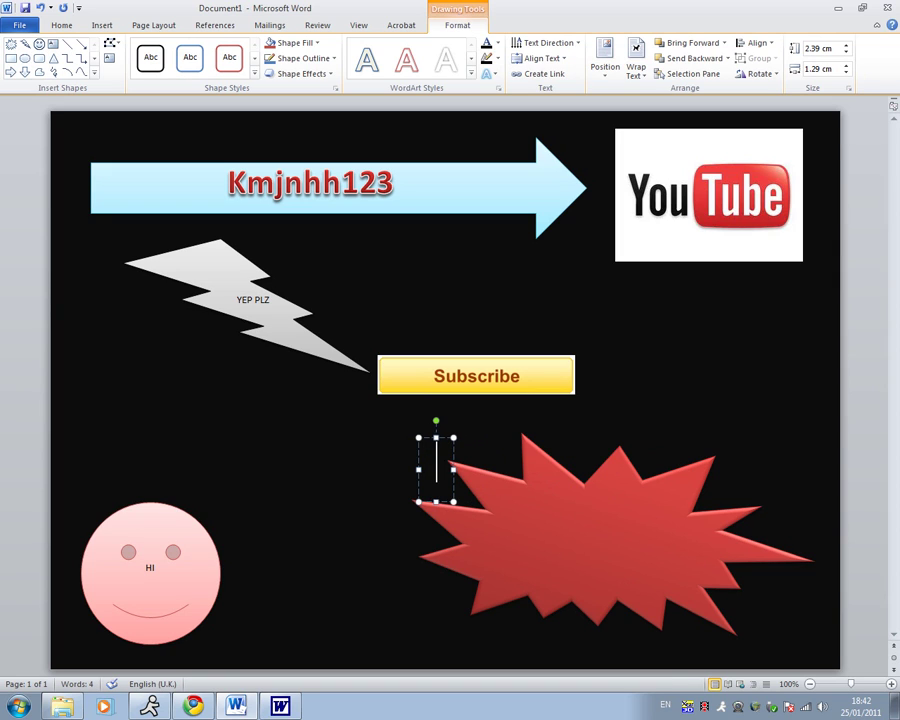
text(Subs)
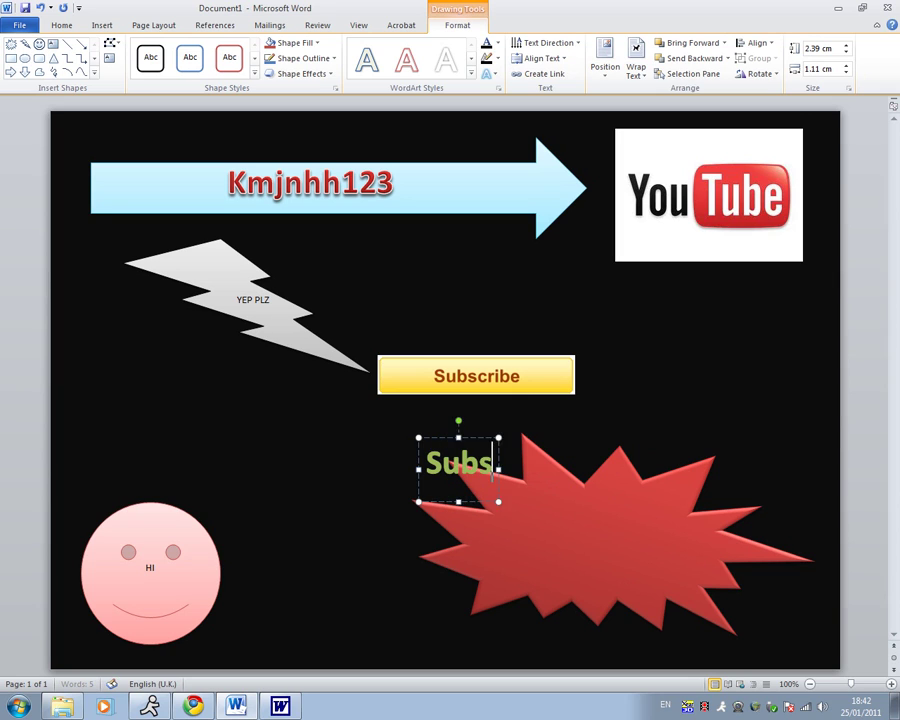
text(cribe)
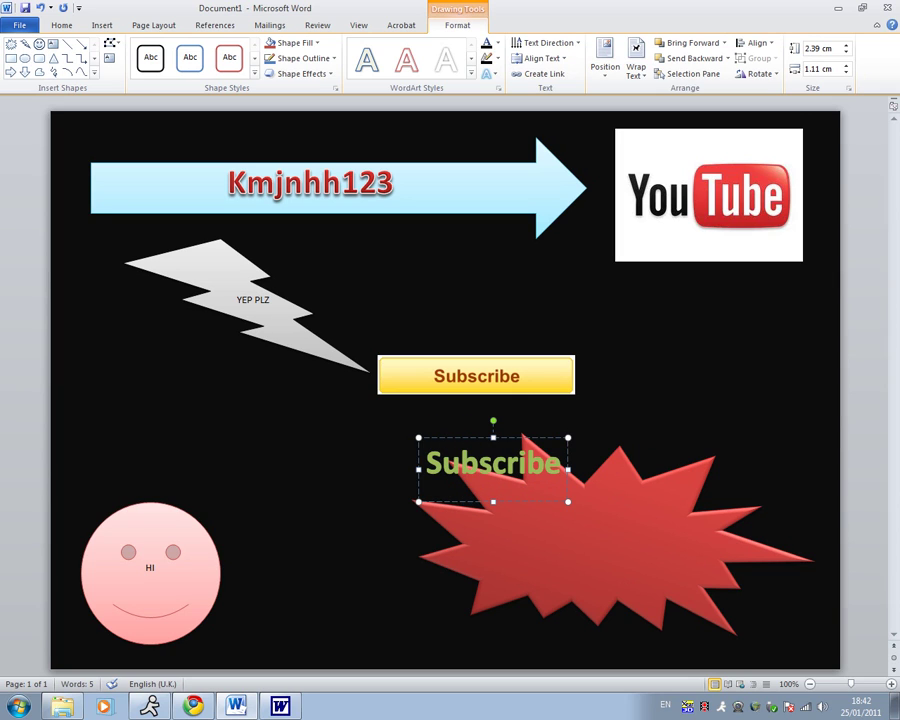
text( !!!!!!)
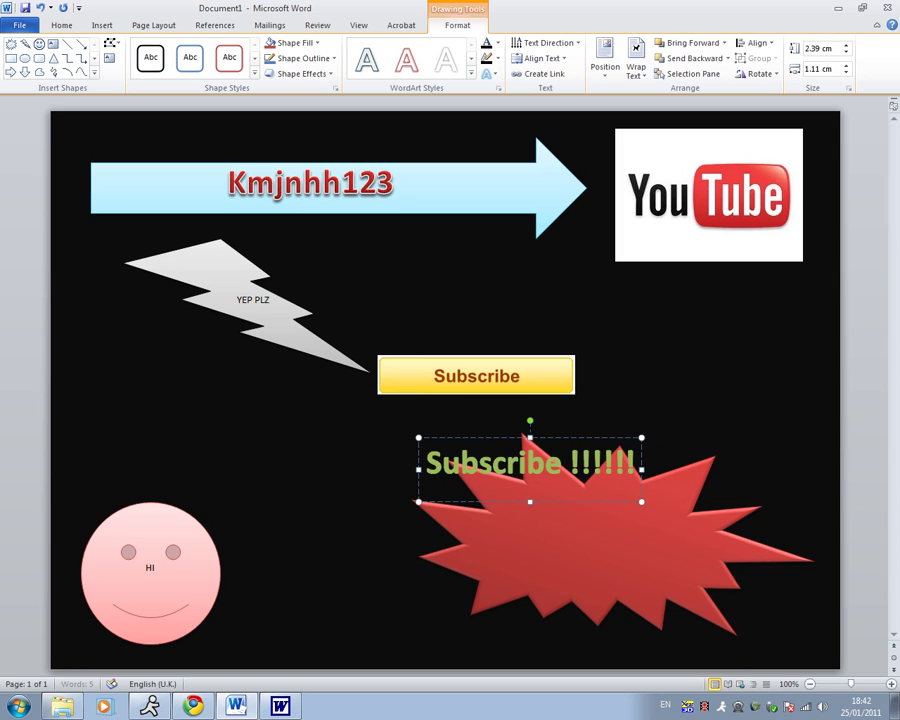
click(614, 437)
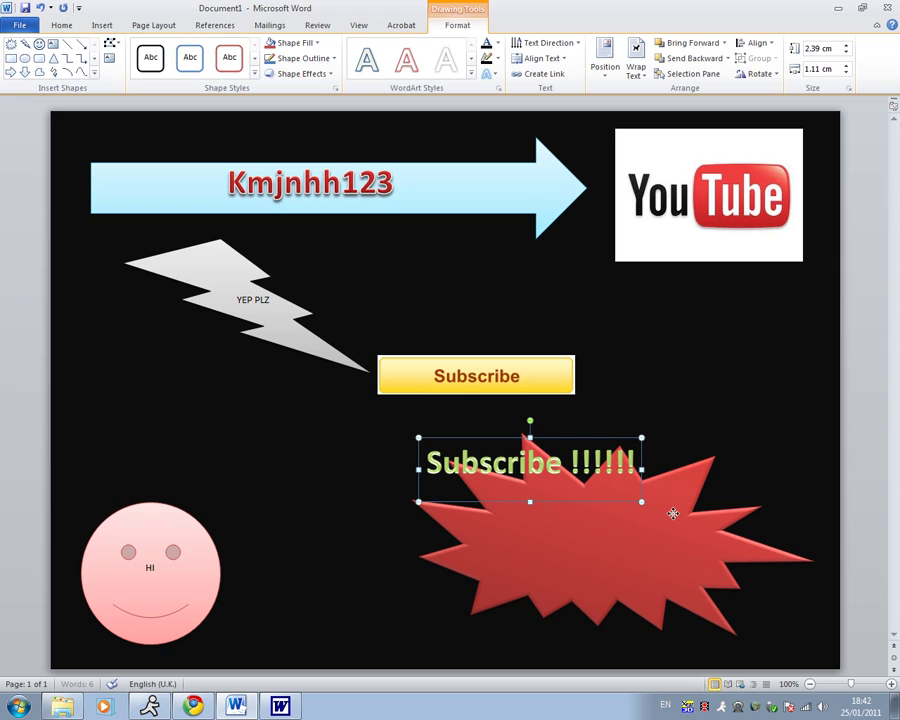
drag(678, 518, 679, 512)
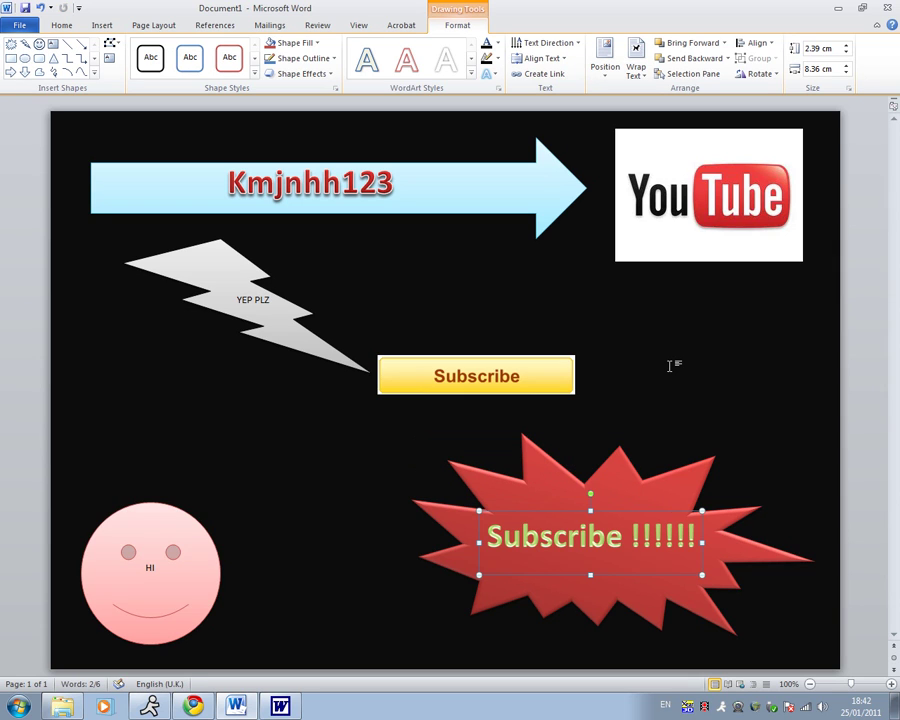
click(348, 433)
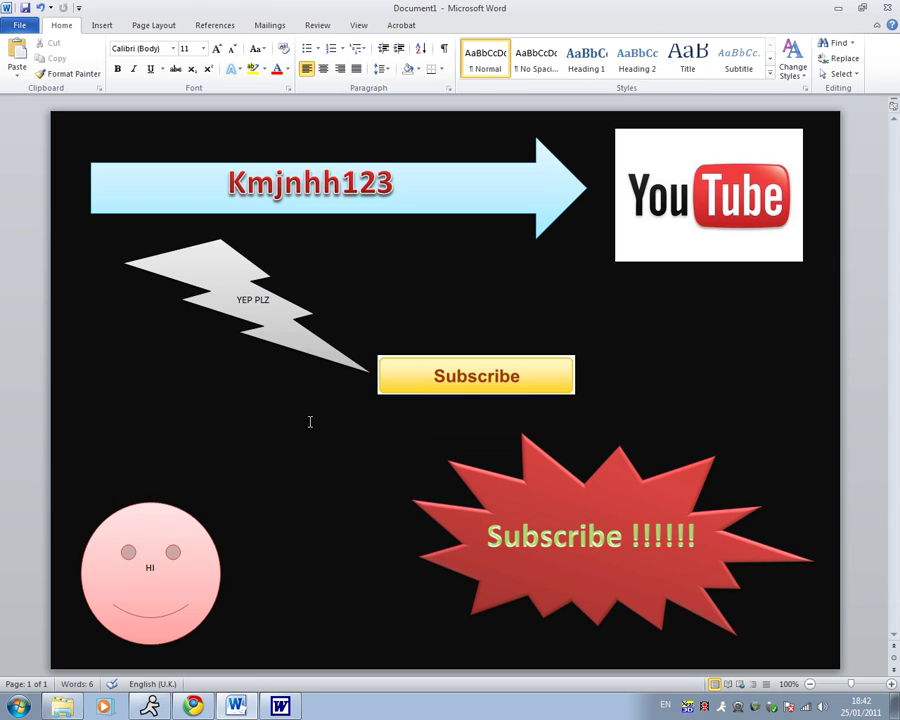